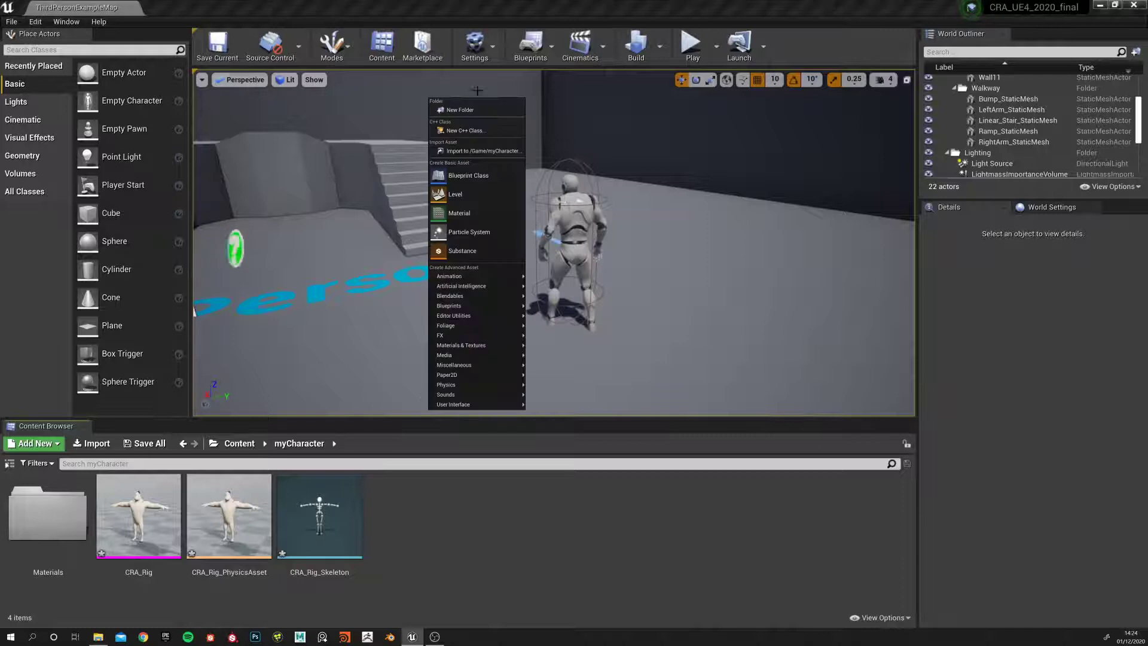
Step: Create a folder named Animations inside the myCharacter folder and open it
left_click(461, 111)
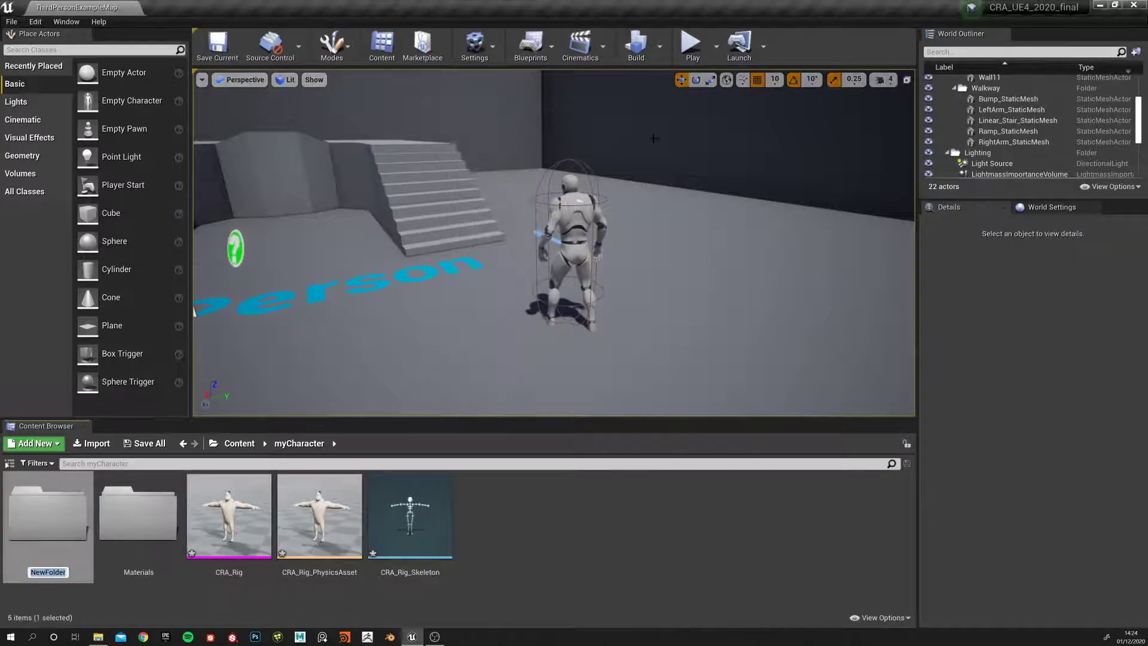
type("my")
type("Animation")
type("s")
key("Return")
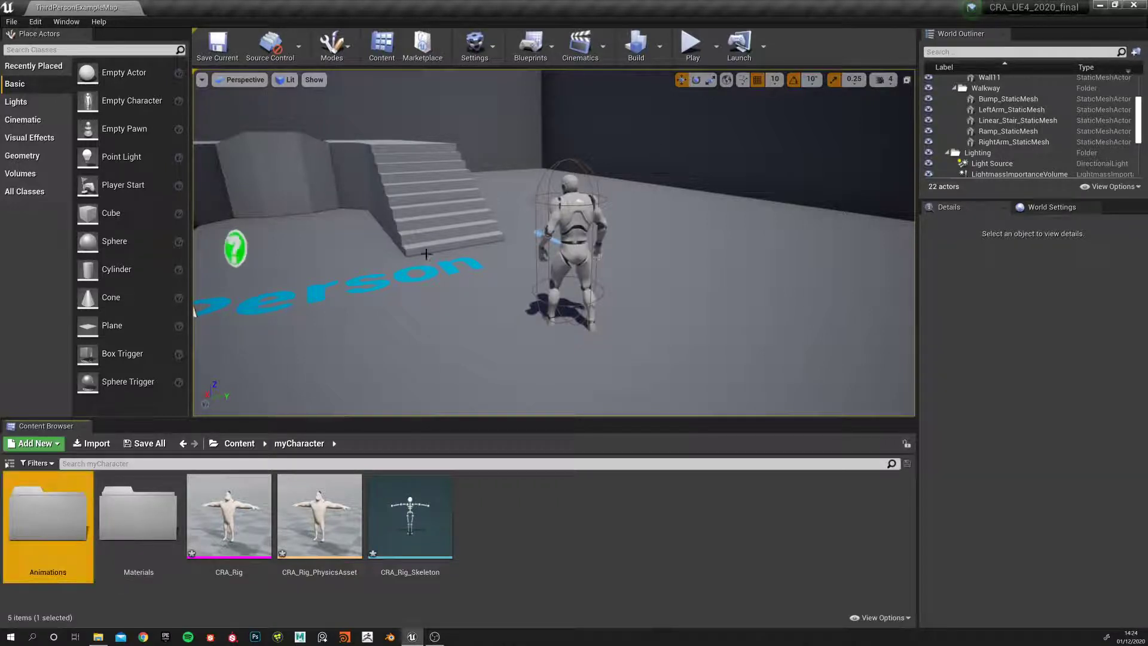
double_click(50, 525)
Step: Choose CRA_idle_final.fbx for import and assign CRA_Rig_Skeleton as its skeleton
left_click(93, 443)
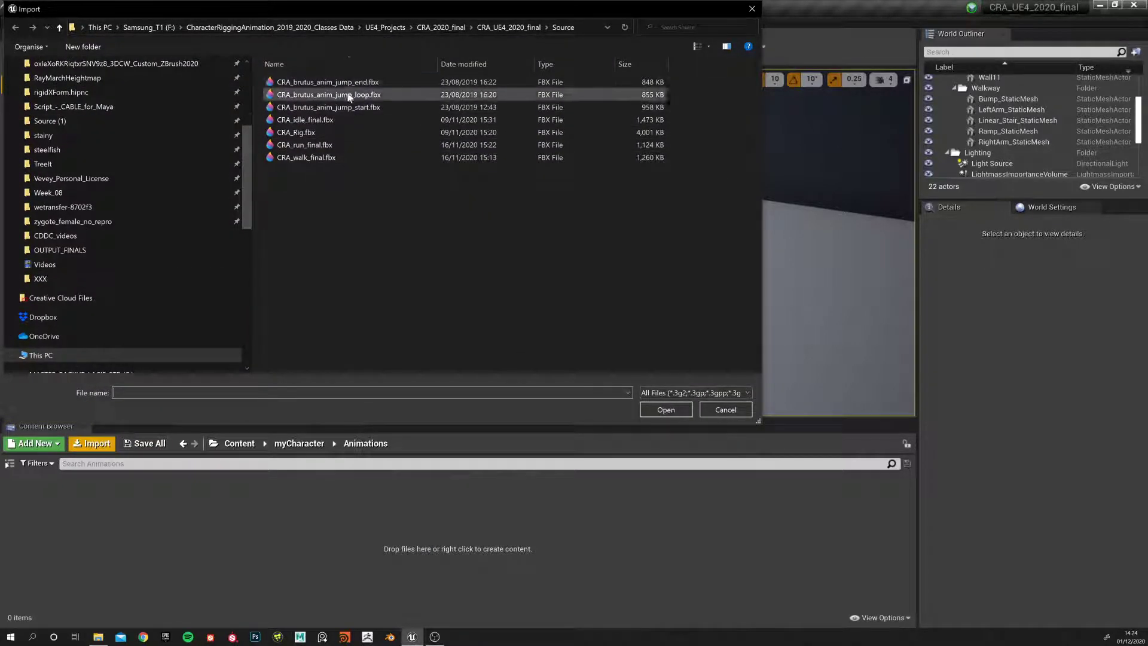
left_click(305, 120)
left_click(672, 412)
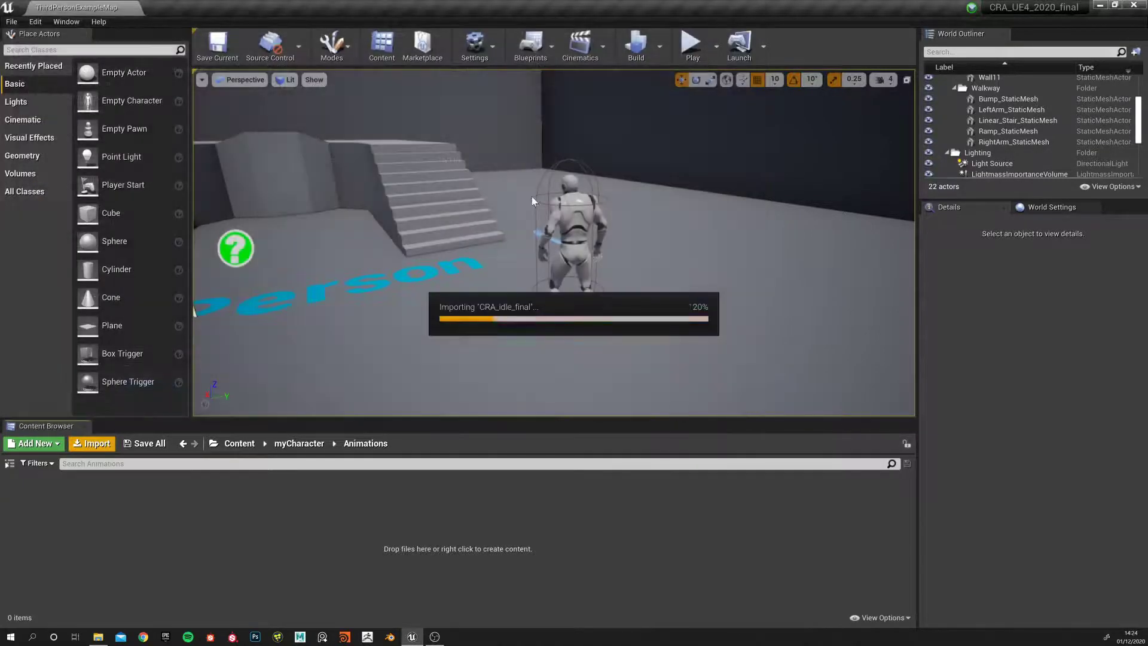
left_click_drag(1049, 209, 309, 181)
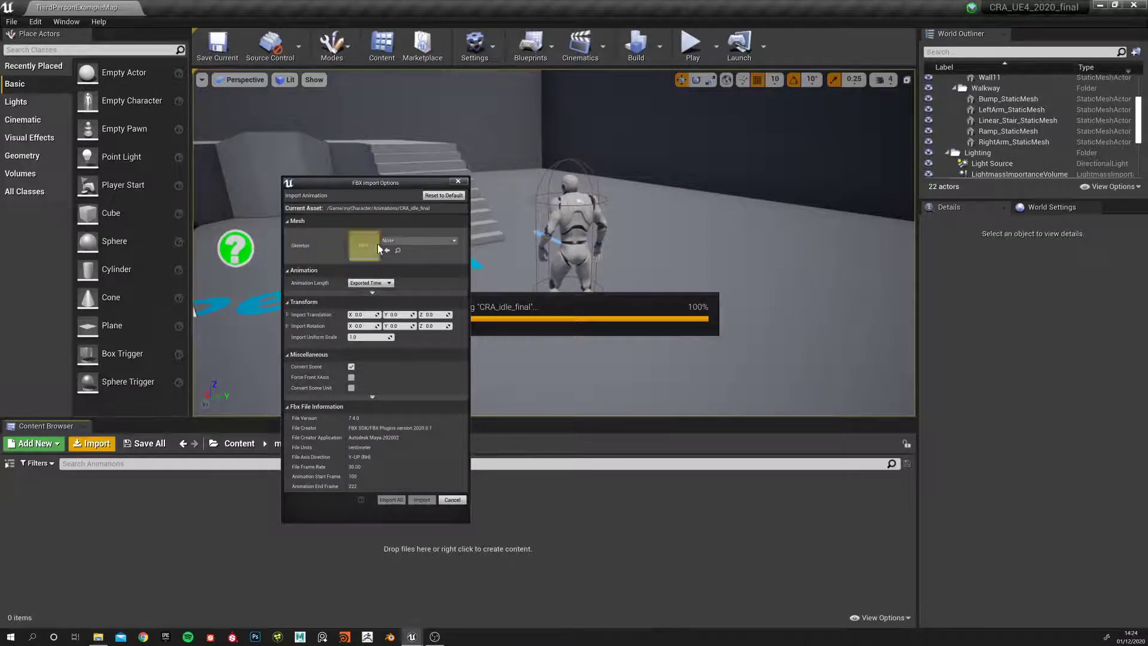
left_click(430, 240)
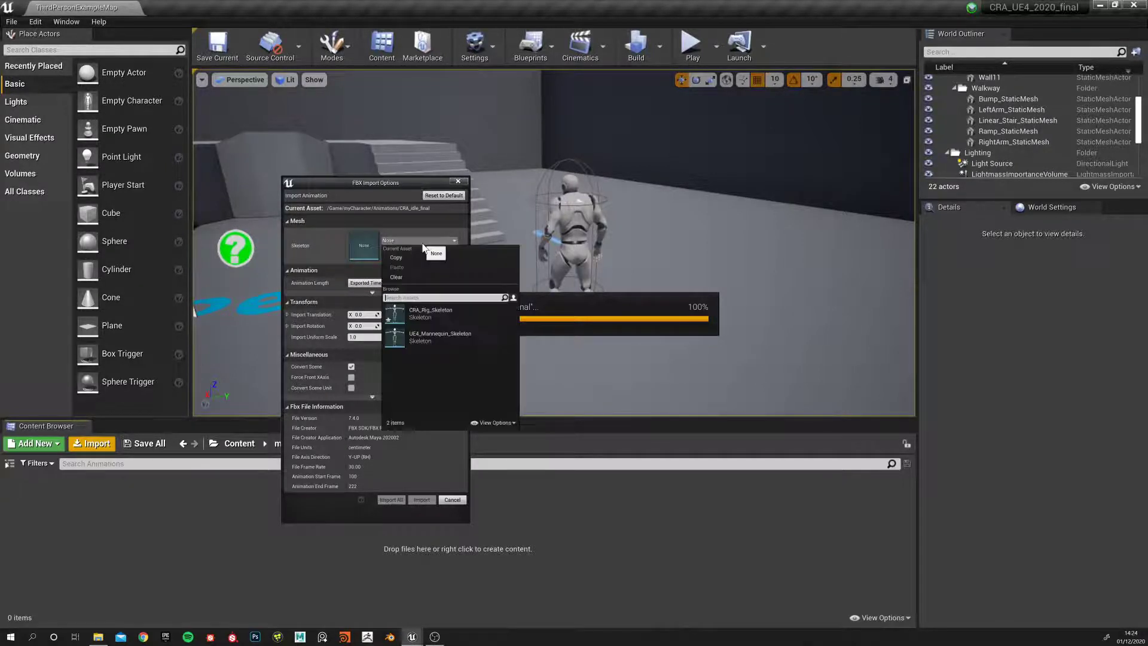
left_click(425, 313)
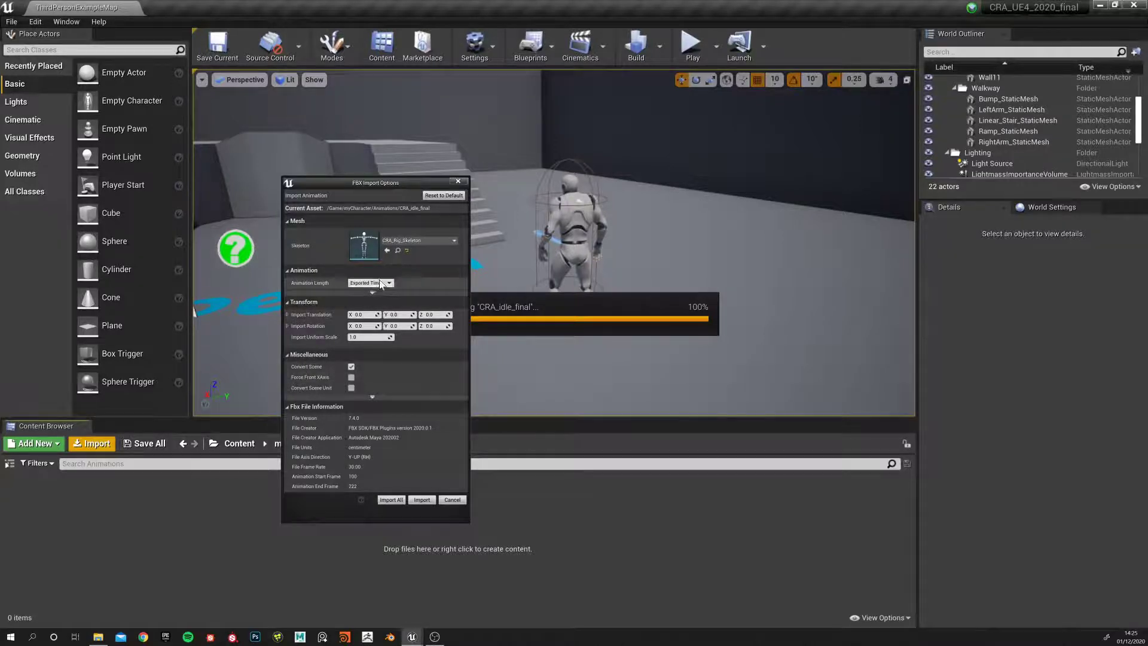
Step: Check the advanced animation options, import the idle animation with the default settings and dismiss the message log
left_click(372, 292)
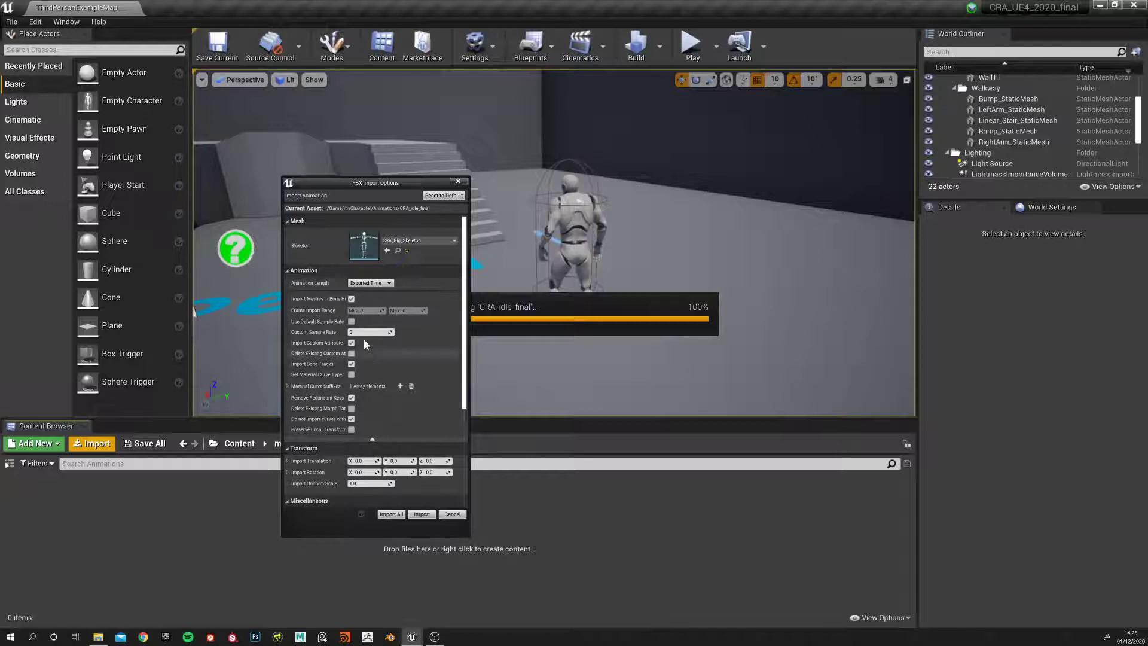
left_click(286, 271)
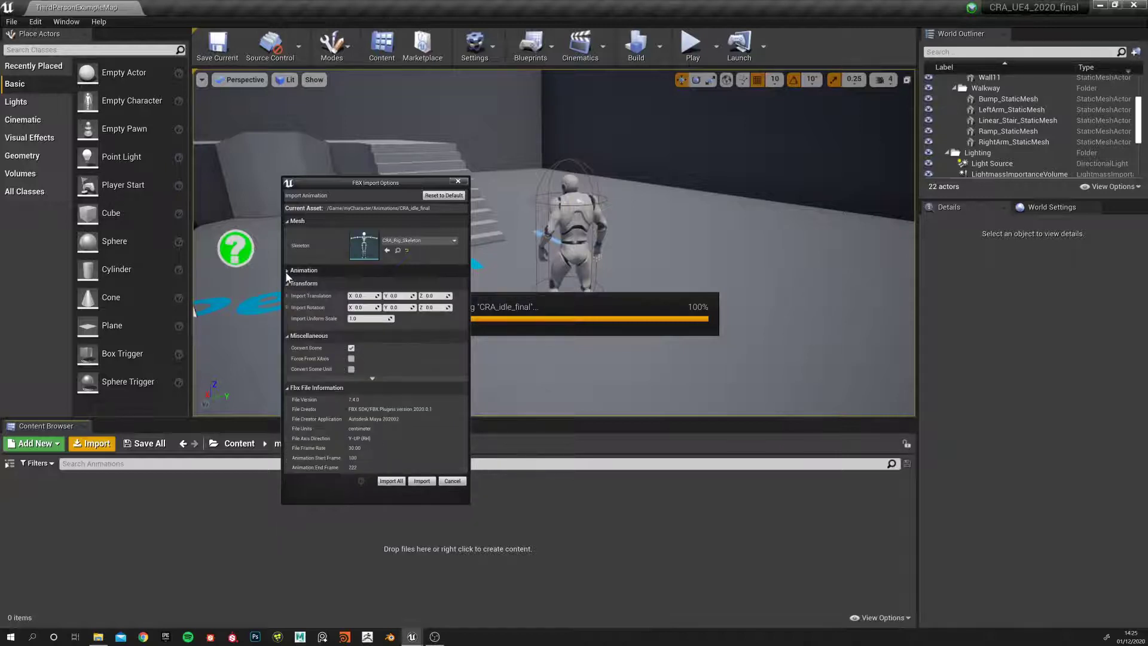
left_click(422, 482)
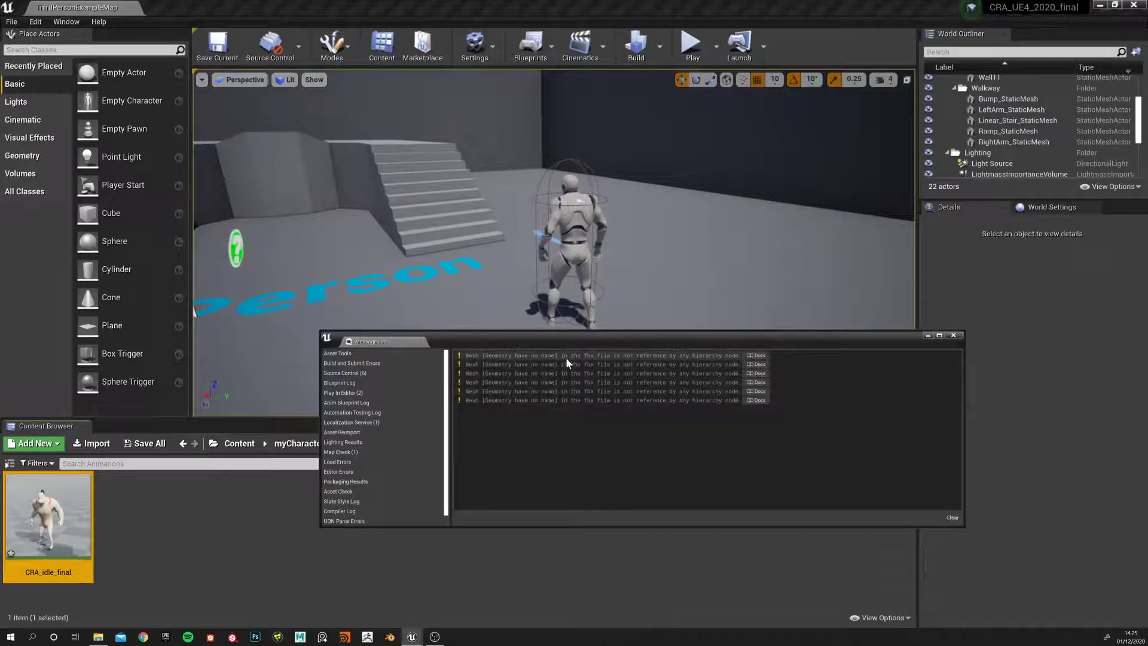
left_click(951, 336)
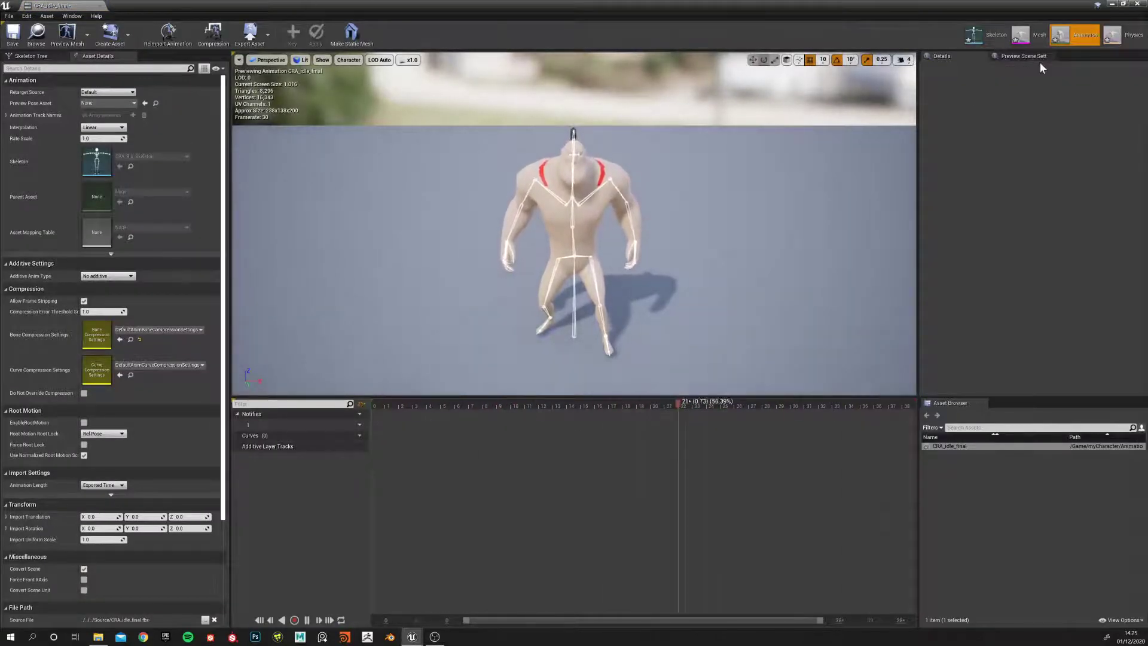
Step: Inspect the idle animation along with the character's skeleton, mesh and physics asset, and close all of these editors
left_click(974, 35)
left_click(1023, 36)
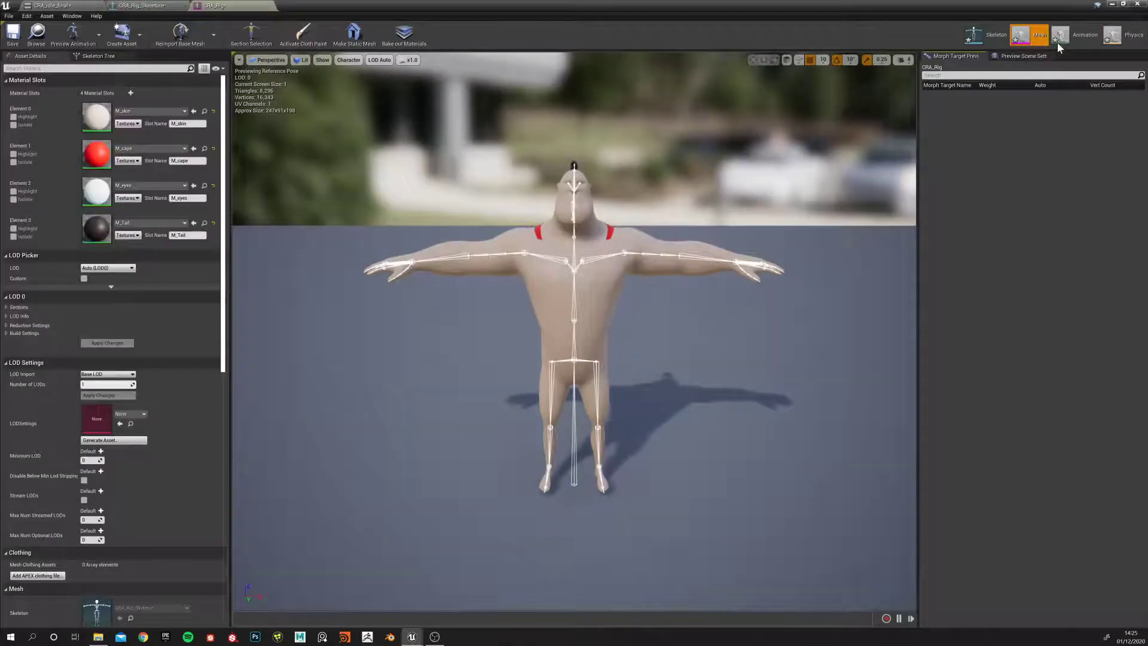
left_click(1122, 36)
left_click(1082, 36)
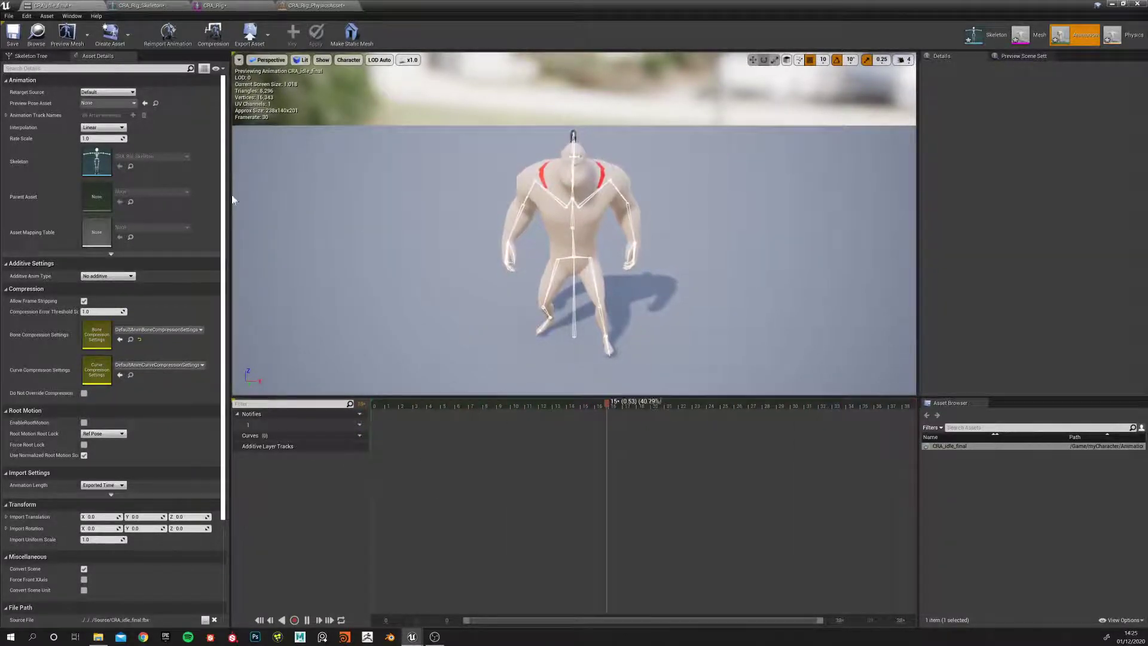
middle_click(304, 6)
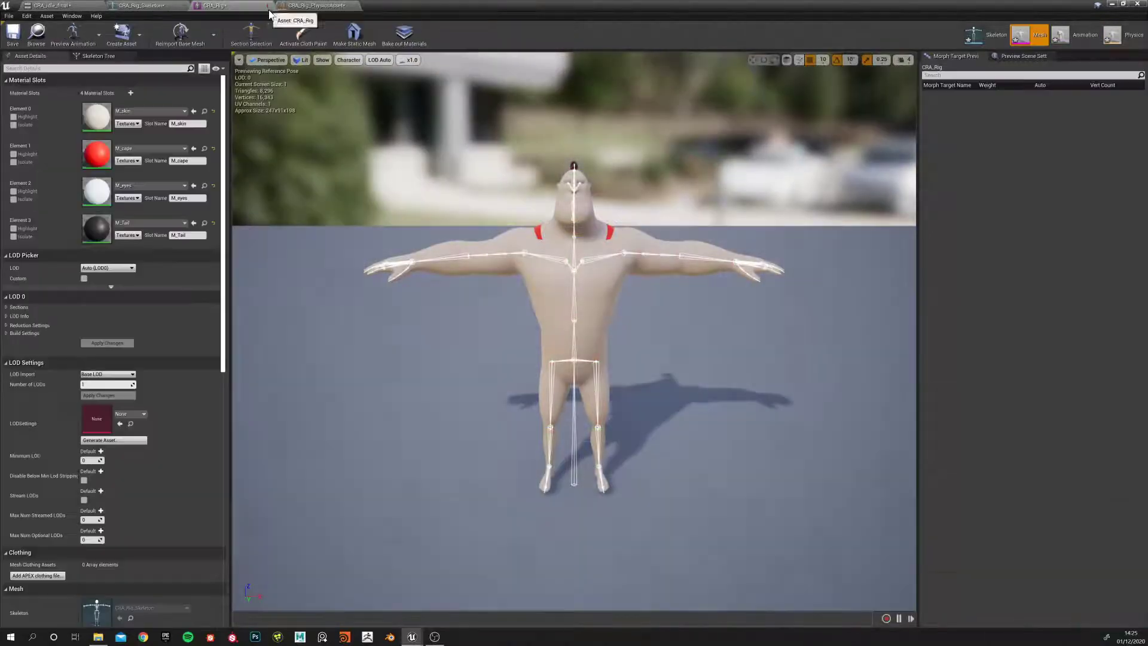
middle_click(267, 8)
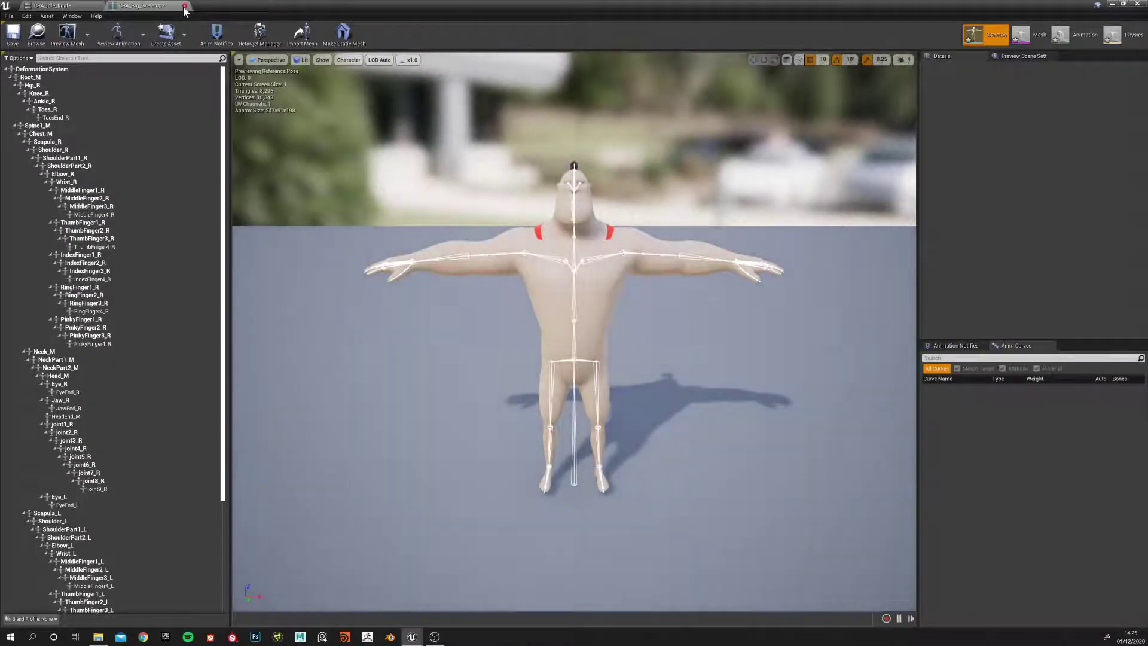
left_click(185, 6)
left_click(102, 6)
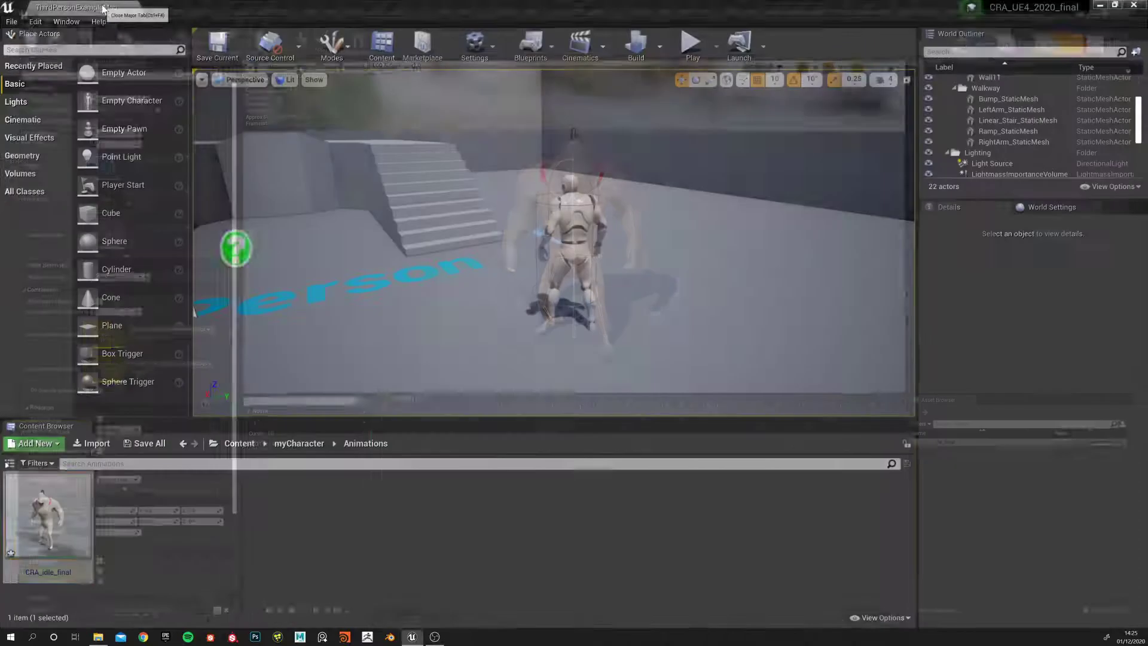
left_click(250, 562)
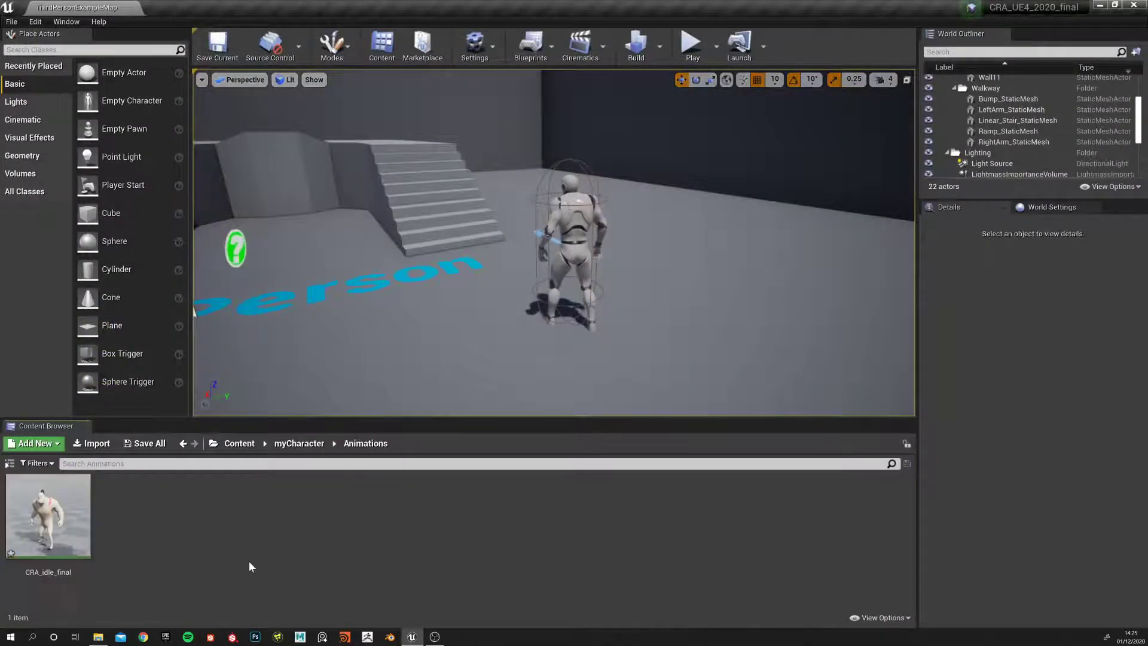
Step: Import CRA_walk_final.fbx into the Animations folder with CRA_Rig_Skeleton as its skeleton, and dismiss the message log
left_click(91, 443)
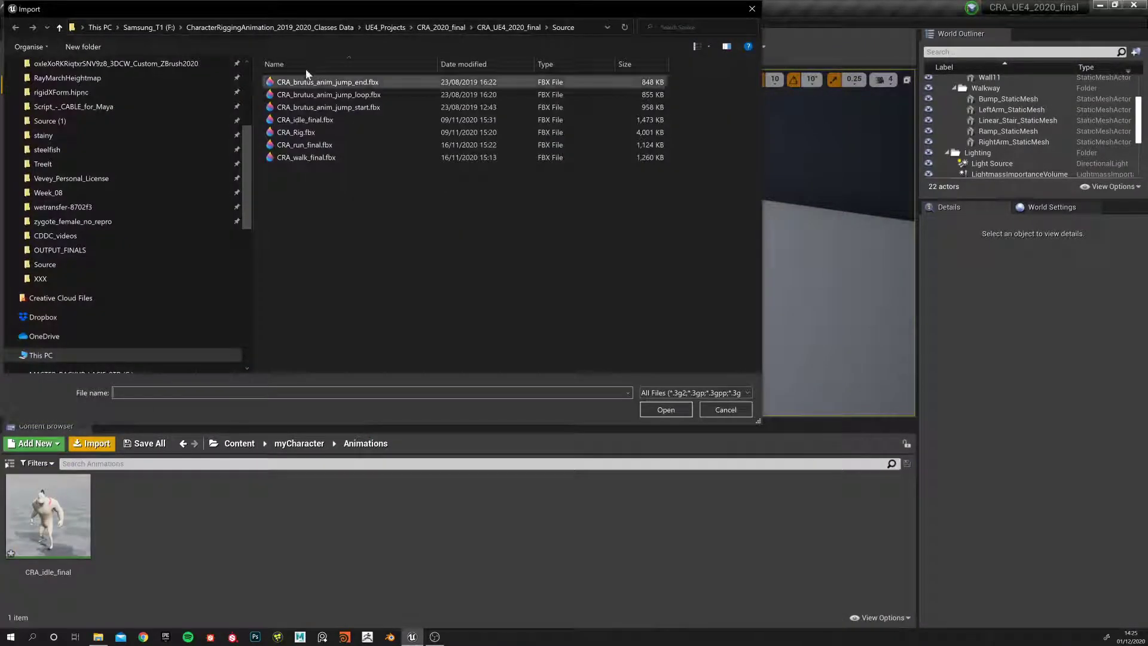
left_click(301, 157)
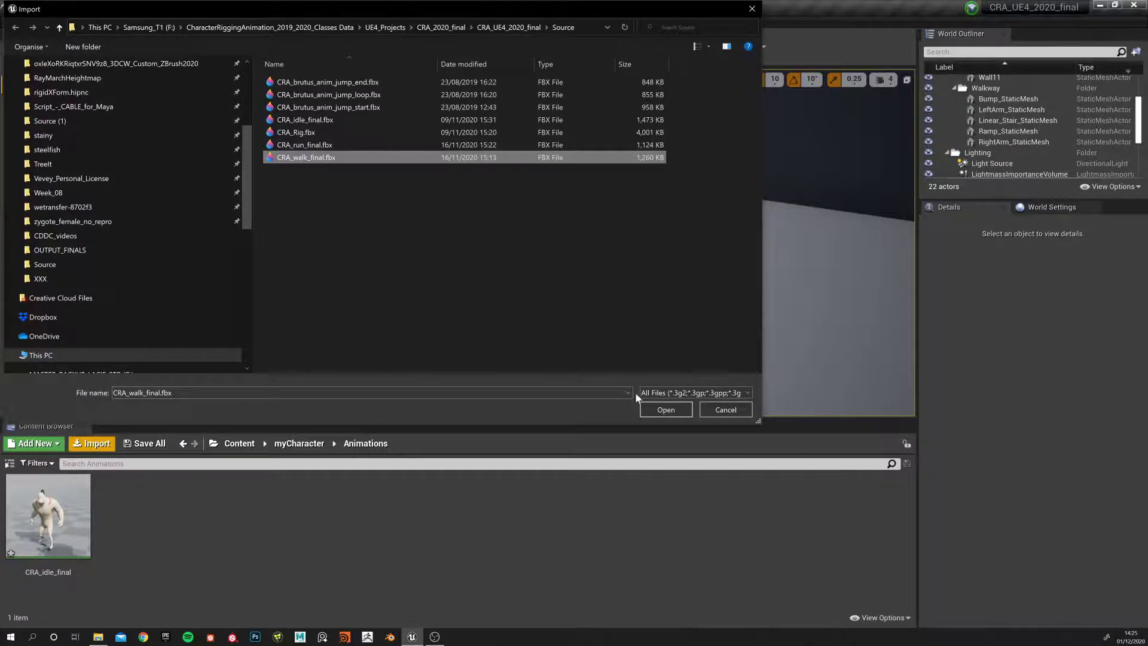
left_click(652, 412)
left_click_drag(1045, 206, 334, 156)
left_click(443, 211)
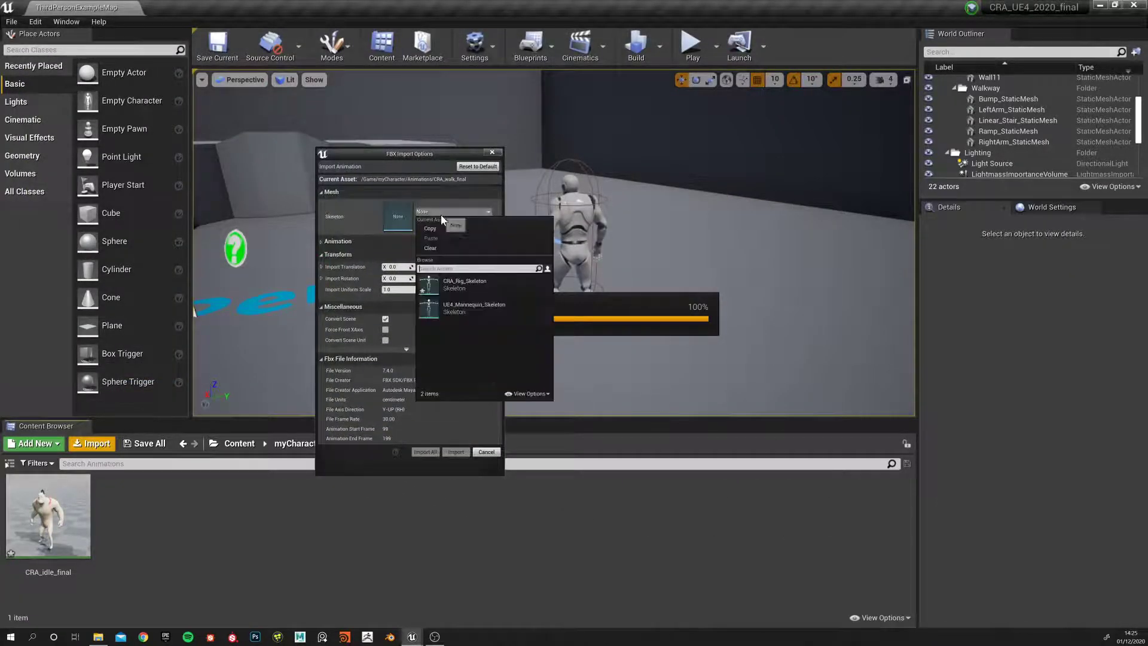
left_click(451, 282)
left_click(423, 452)
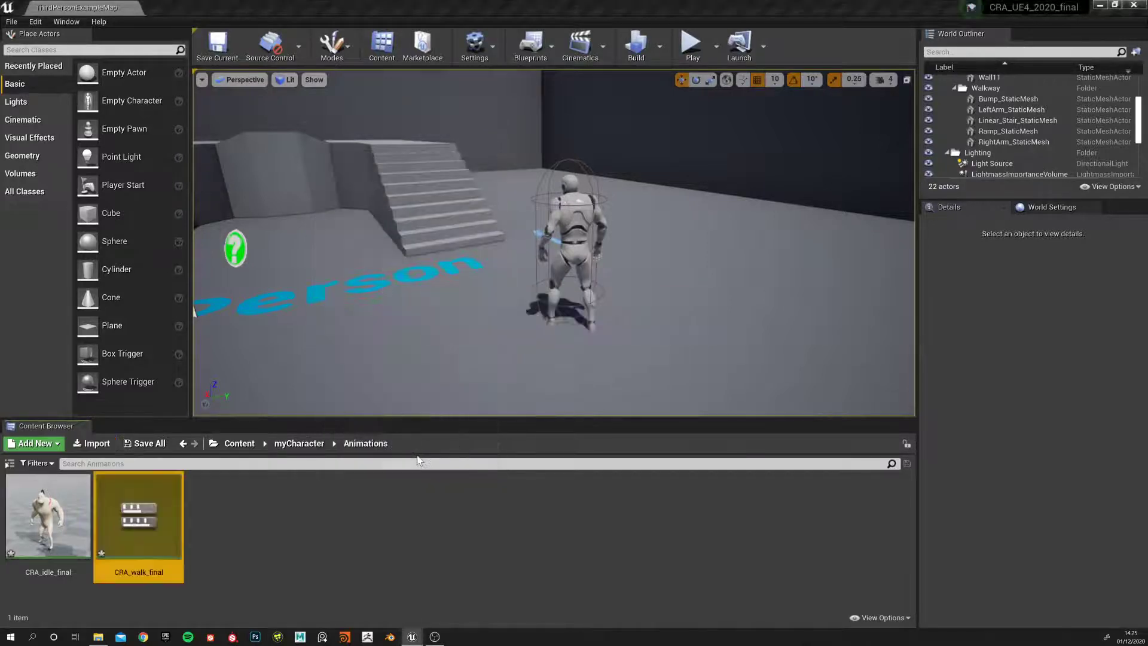
left_click_drag(975, 447, 782, 393)
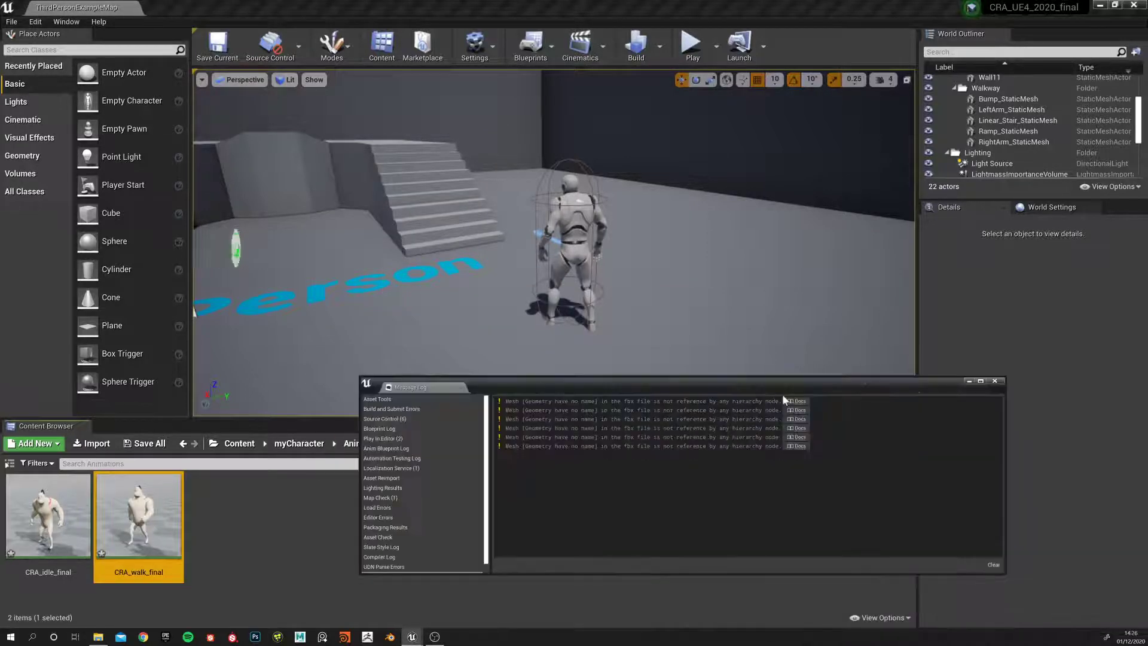
left_click(978, 382)
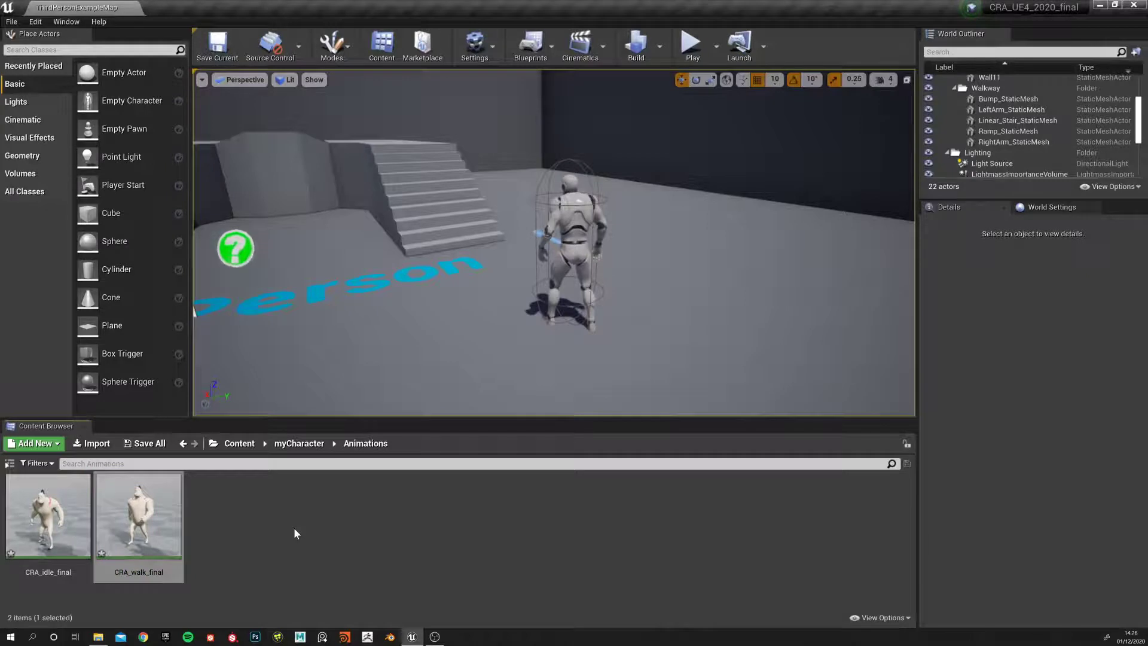
Step: Import CRA_run_final.fbx into the Animations folder with CRA_Rig_Skeleton as its skeleton, and dismiss the message log
right_click(233, 500)
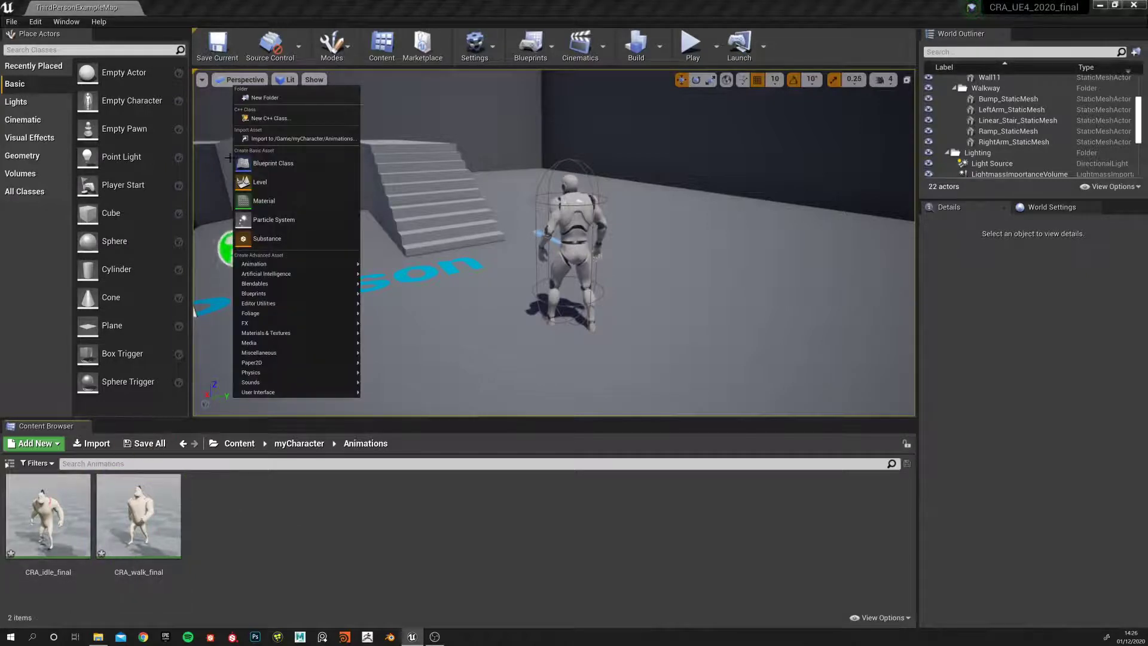
left_click(91, 443)
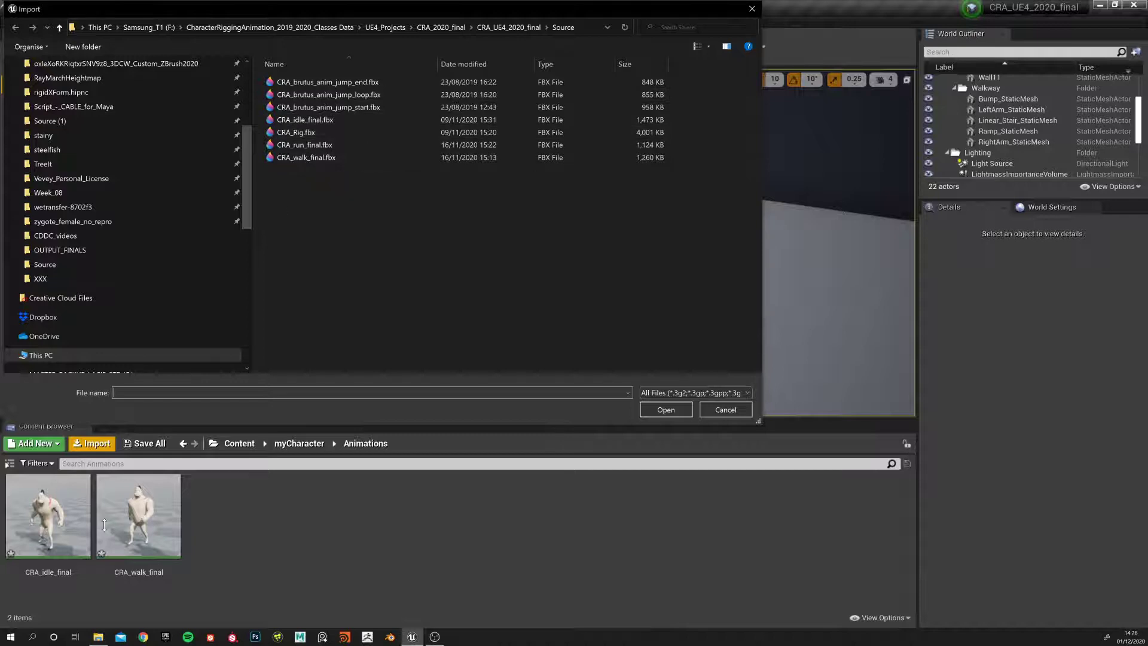
left_click(304, 145)
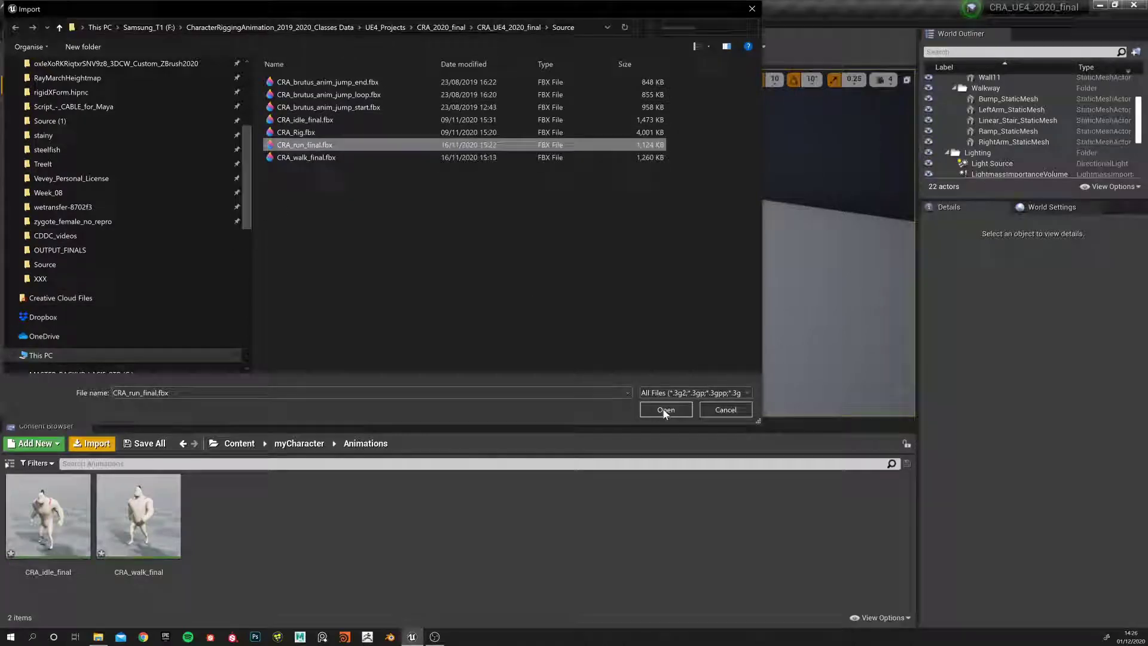
left_click(665, 409)
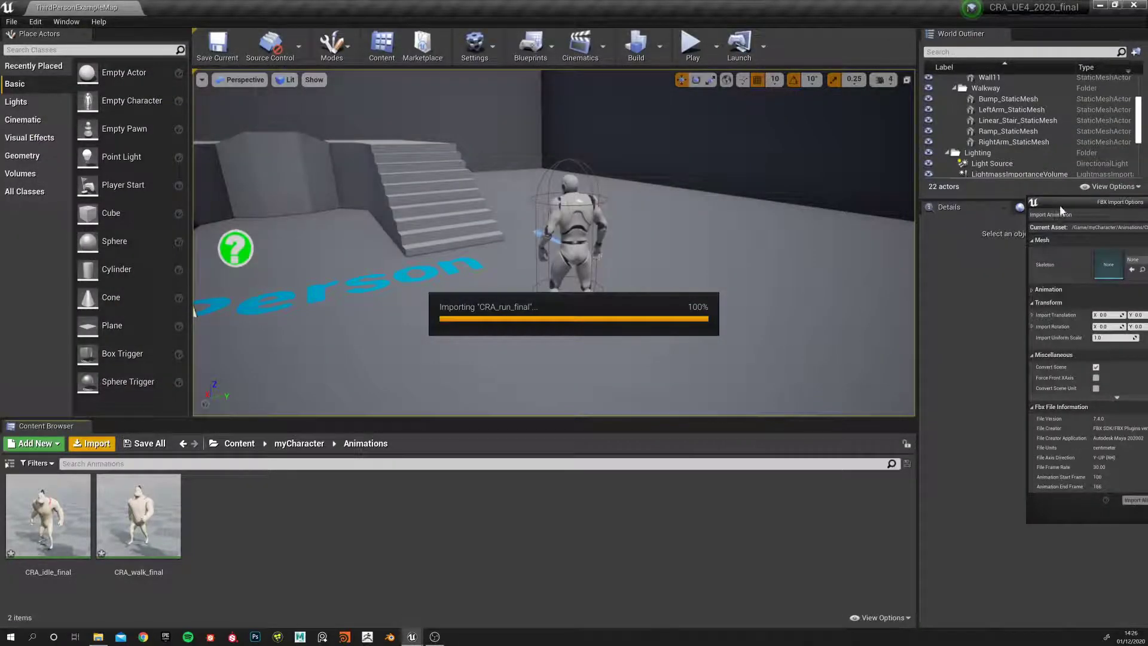
left_click_drag(1059, 205, 338, 200)
left_click(433, 256)
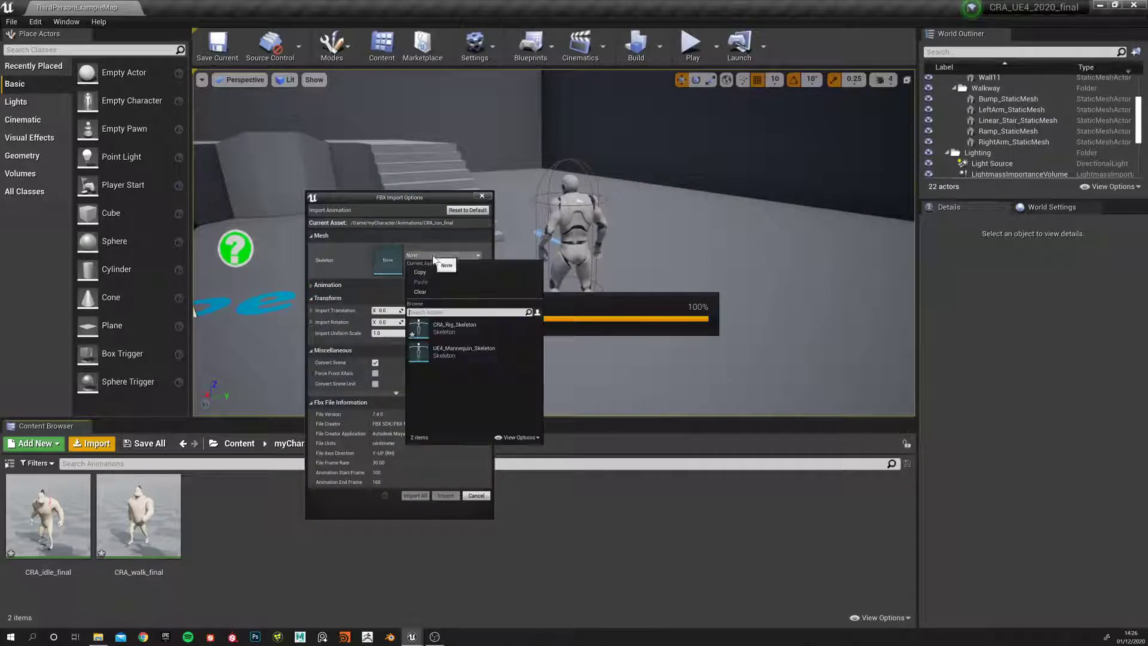
left_click(450, 328)
left_click(443, 495)
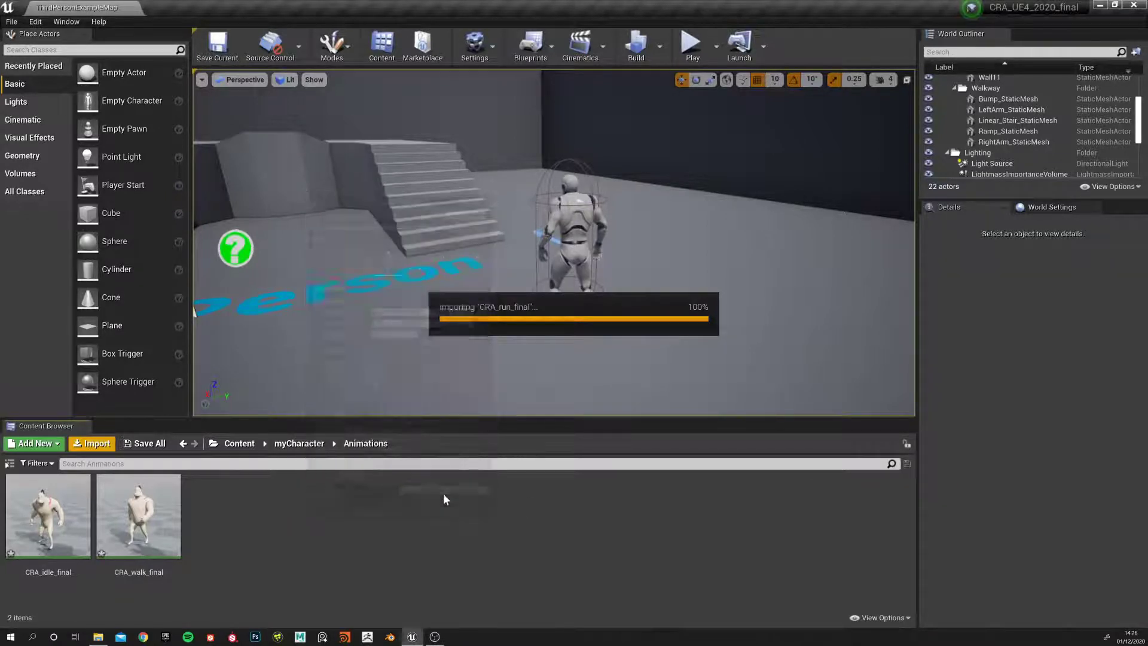
left_click_drag(997, 509, 456, 342)
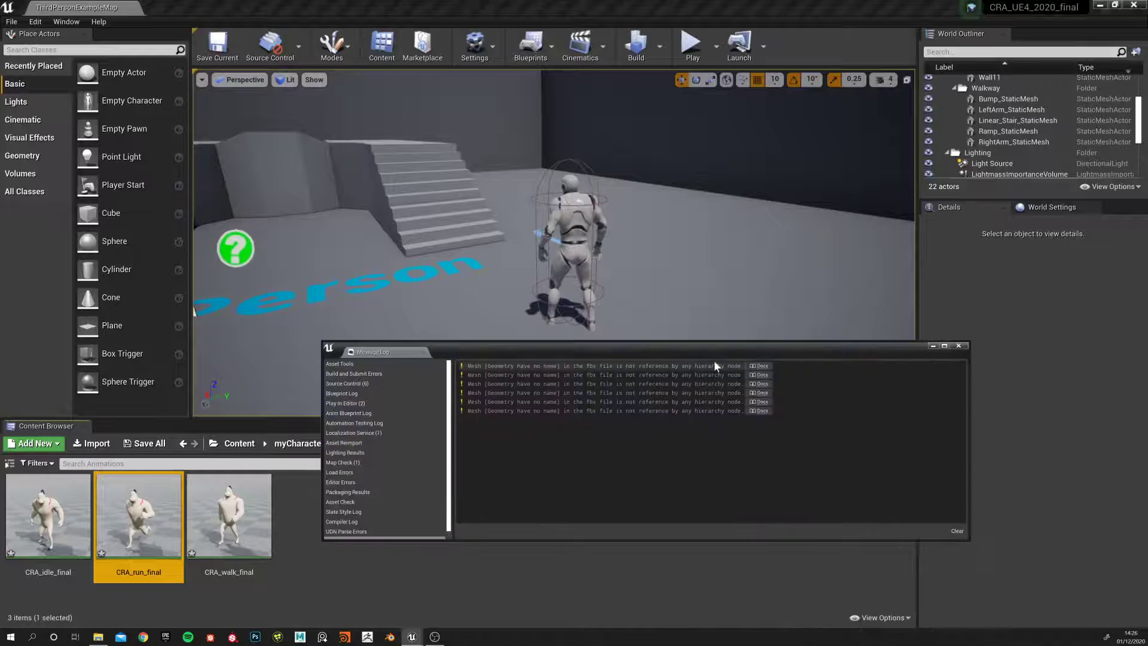
left_click(957, 346)
Step: Import CRA_brutus_anim_jump_start.fbx into the Animations folder with CRA_Rig_Skeleton as its skeleton, and preview the imported animation in its editor
left_click(365, 443)
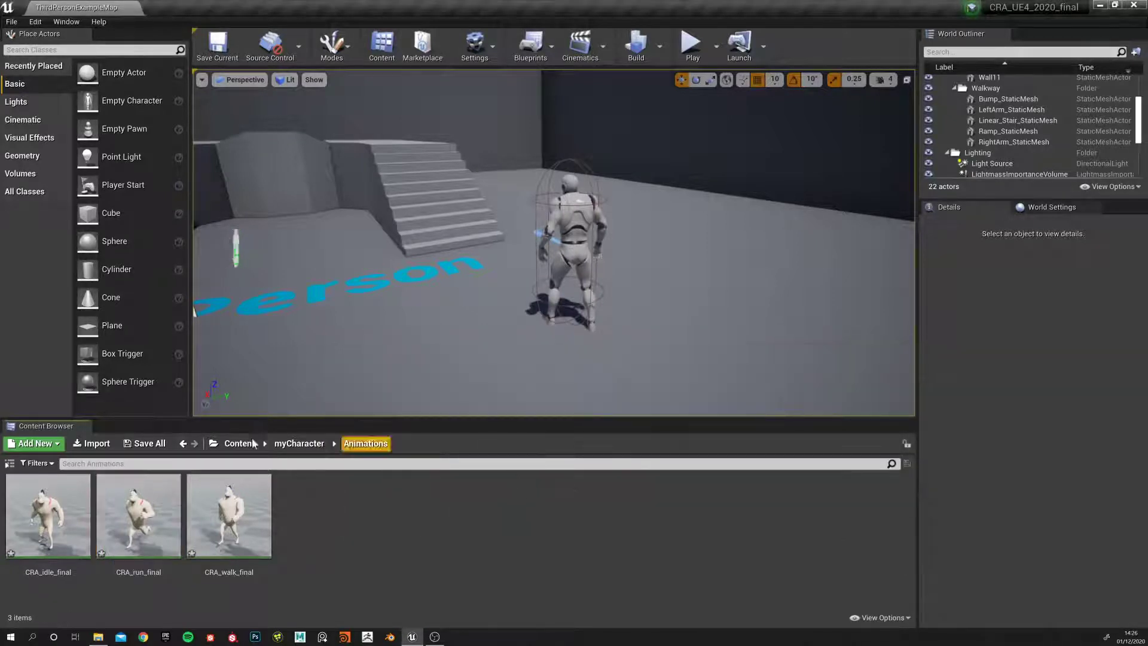
left_click(89, 443)
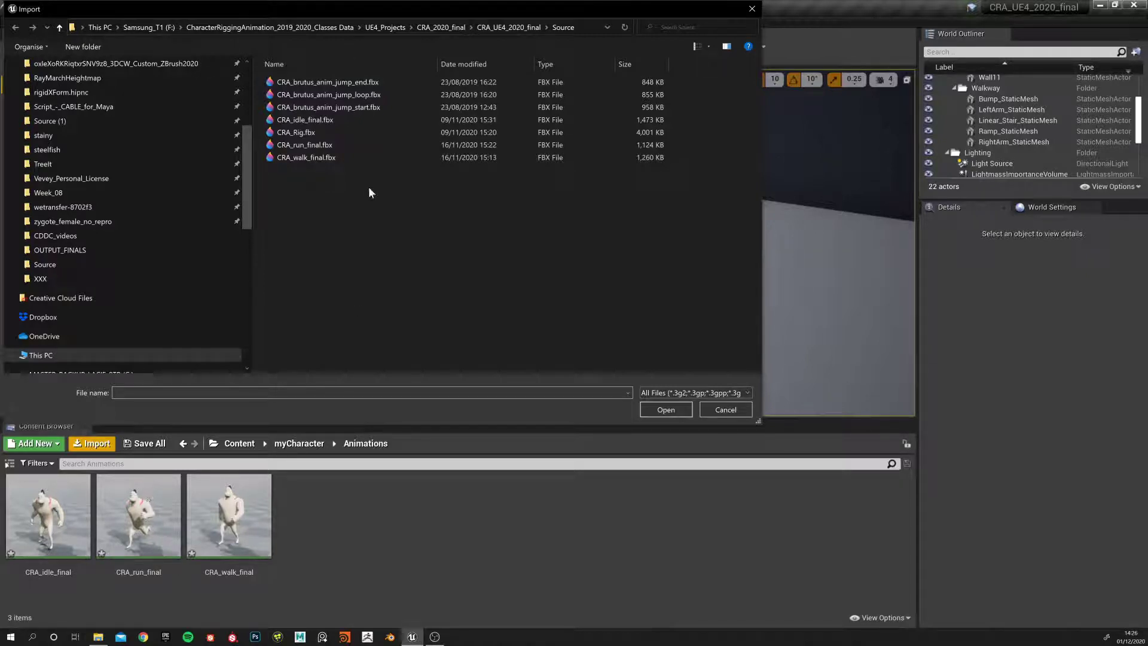
left_click(353, 107)
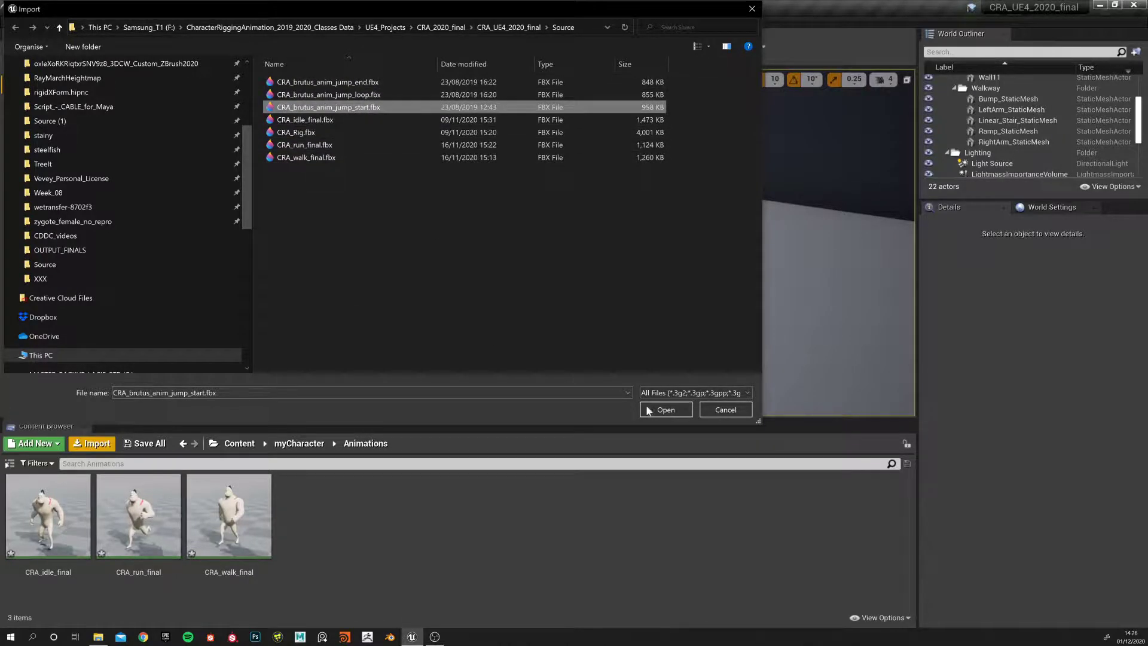
left_click(665, 410)
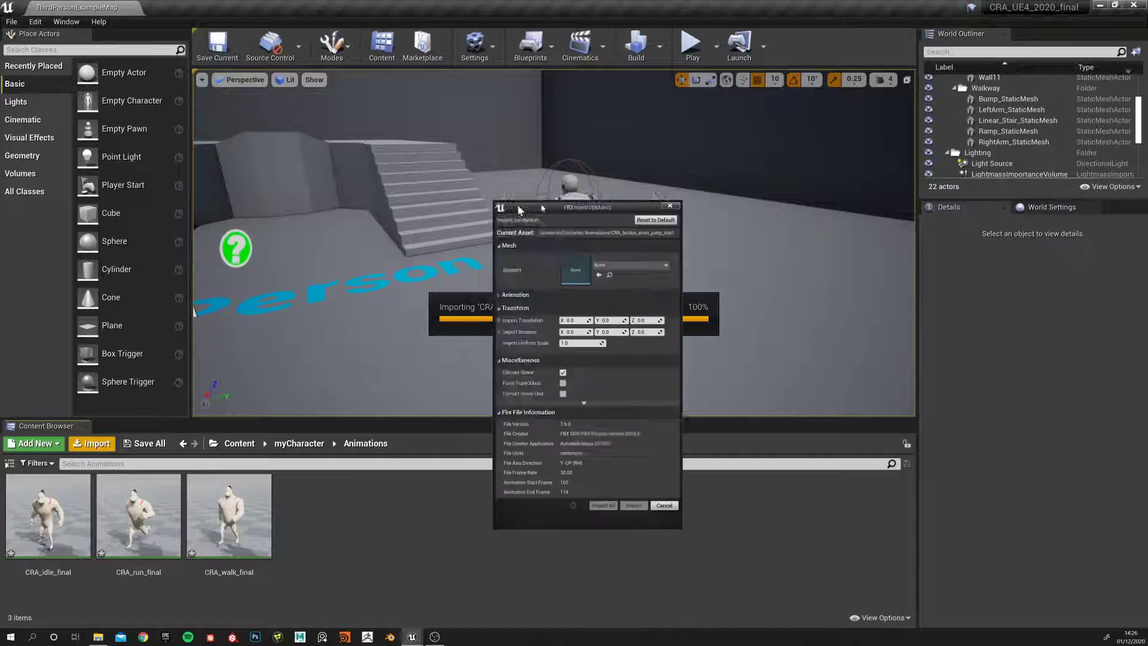
left_click(550, 268)
left_click(571, 340)
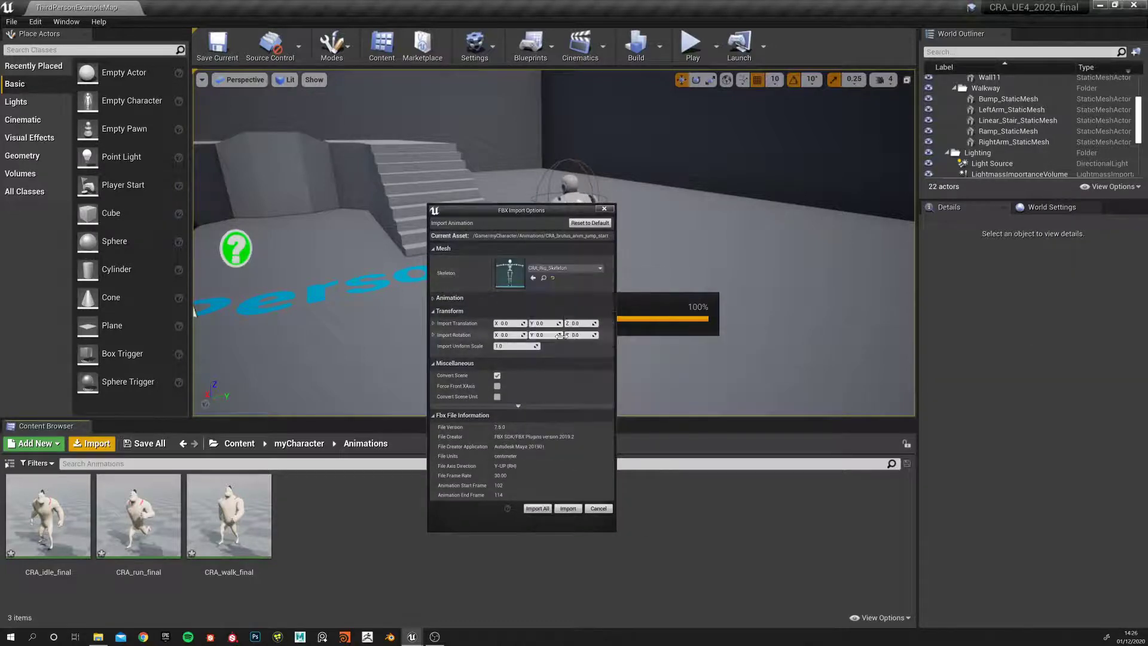
left_click(557, 509)
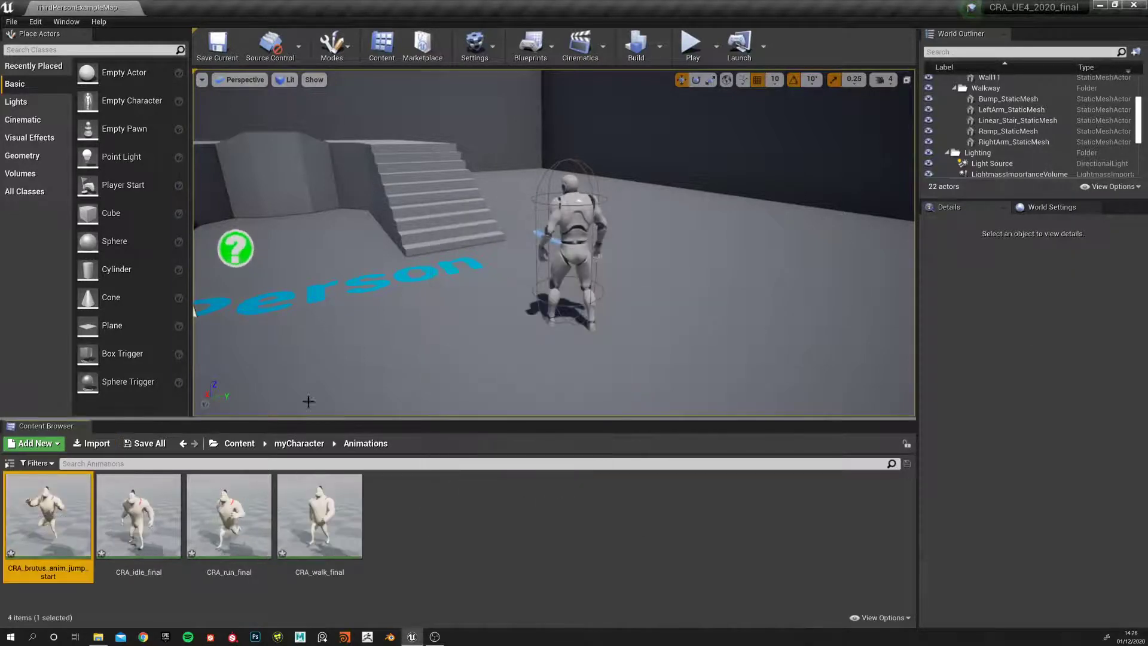
double_click(43, 509)
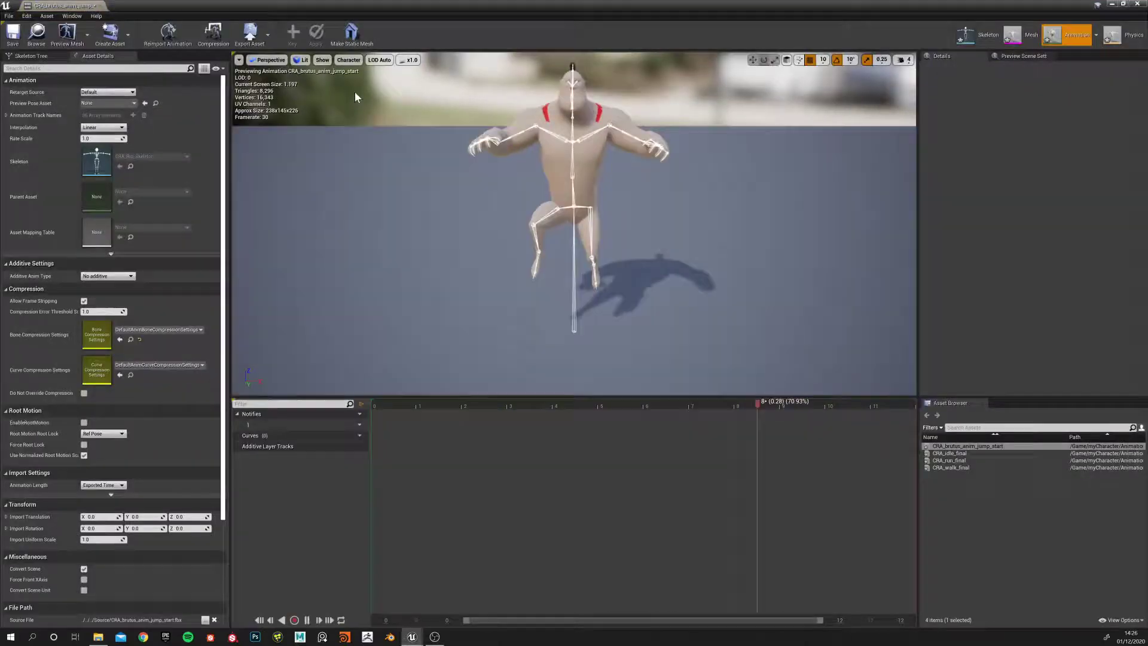
left_click(94, 5)
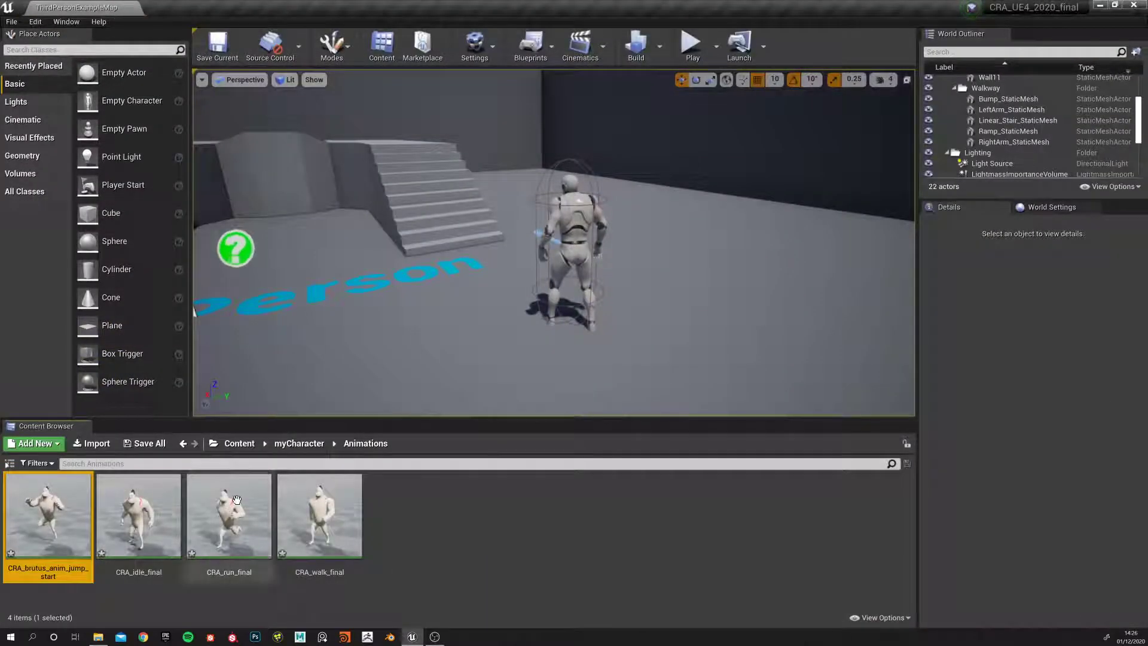
Step: Import CRA_brutus_anim_jump_loop.fbx into the Animations folder with CRA_Rig_Skeleton as its skeleton
left_click(110, 449)
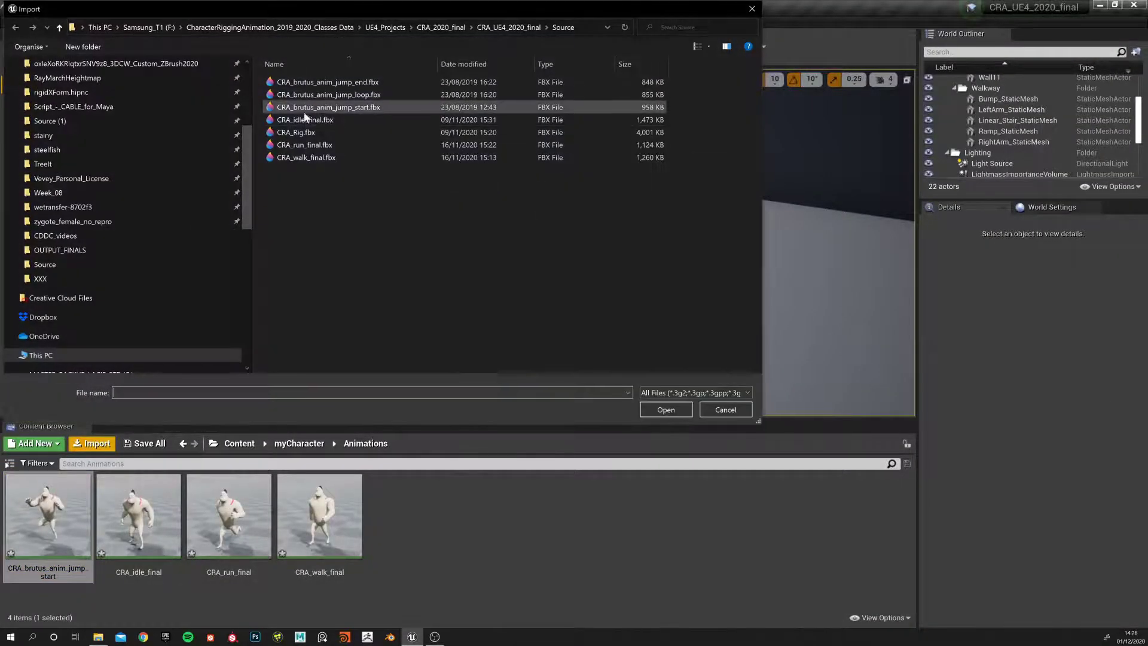
left_click(349, 95)
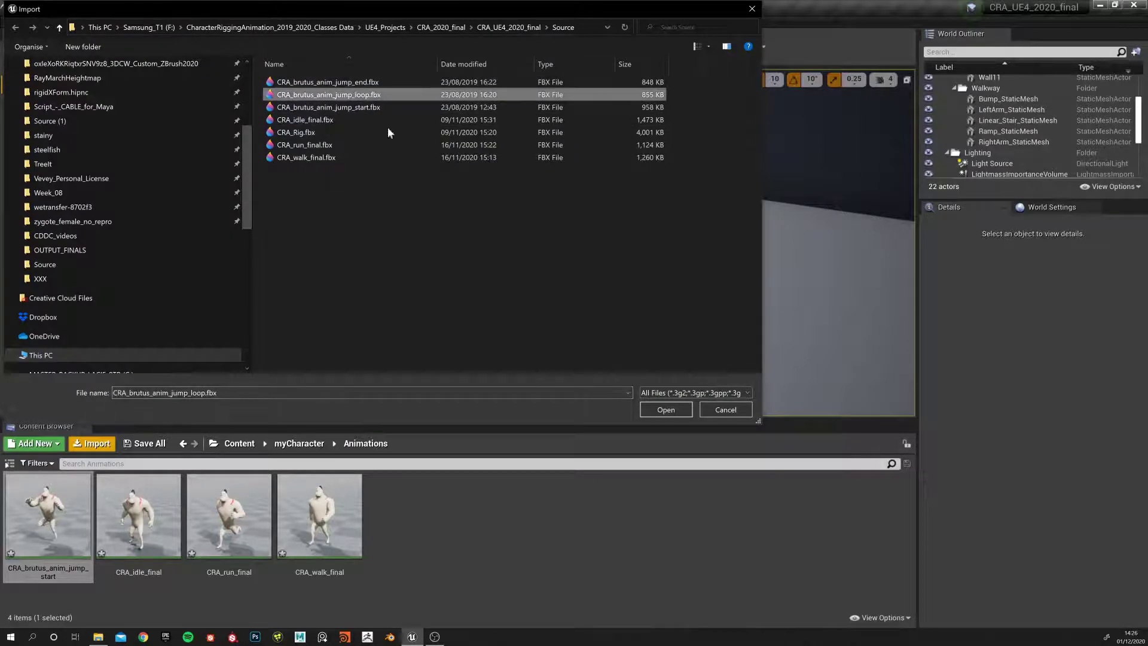
left_click(660, 410)
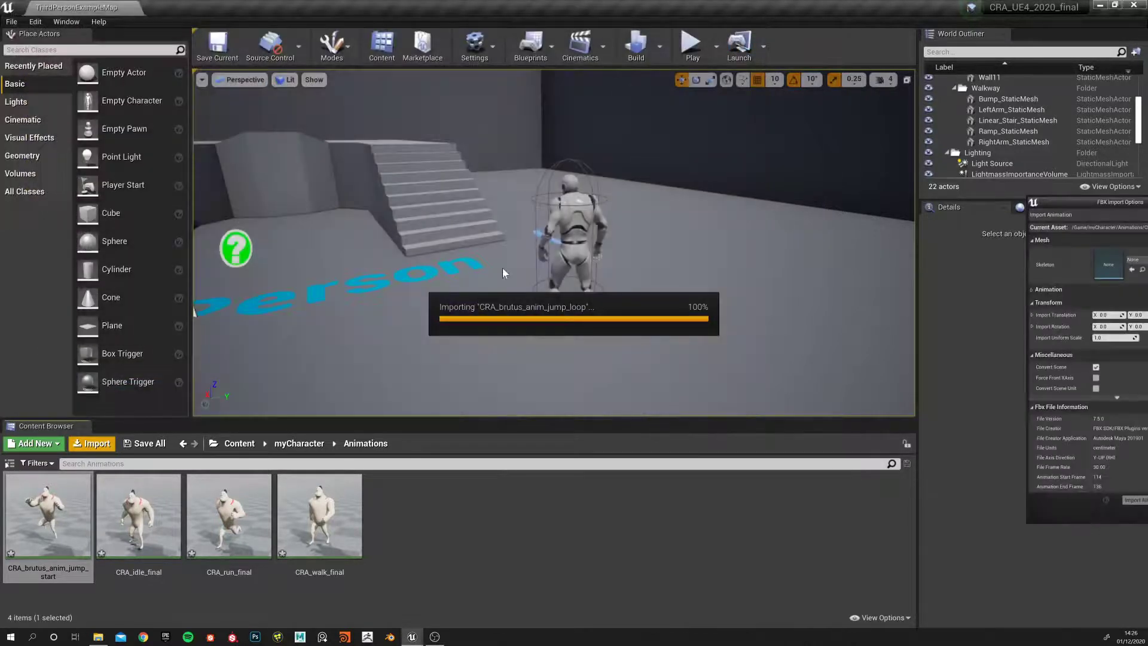
left_click(646, 230)
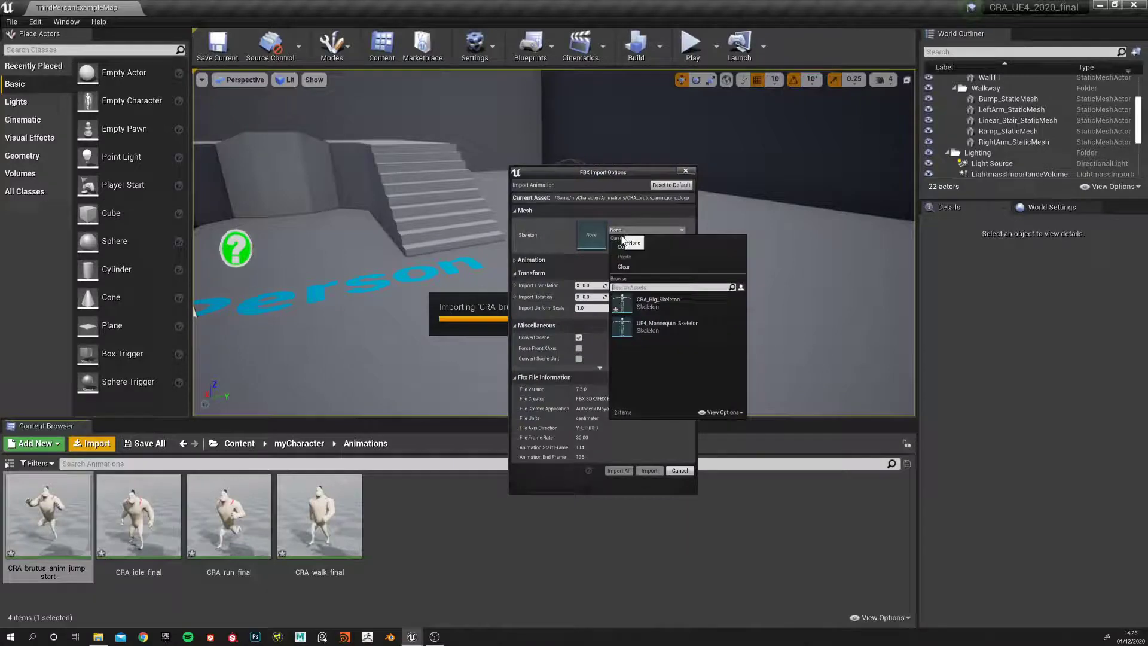
left_click(644, 303)
left_click(649, 470)
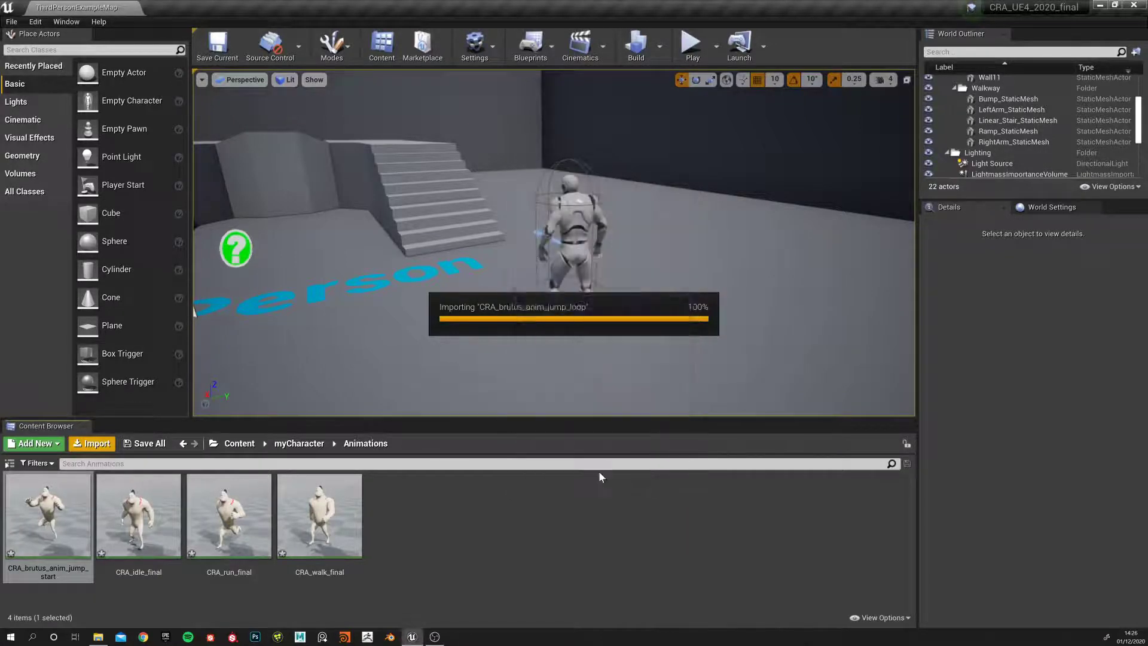
Step: Import CRA_brutus_anim_jump_end.fbx into the Animations folder with CRA_Rig_Skeleton as its skeleton
left_click(93, 443)
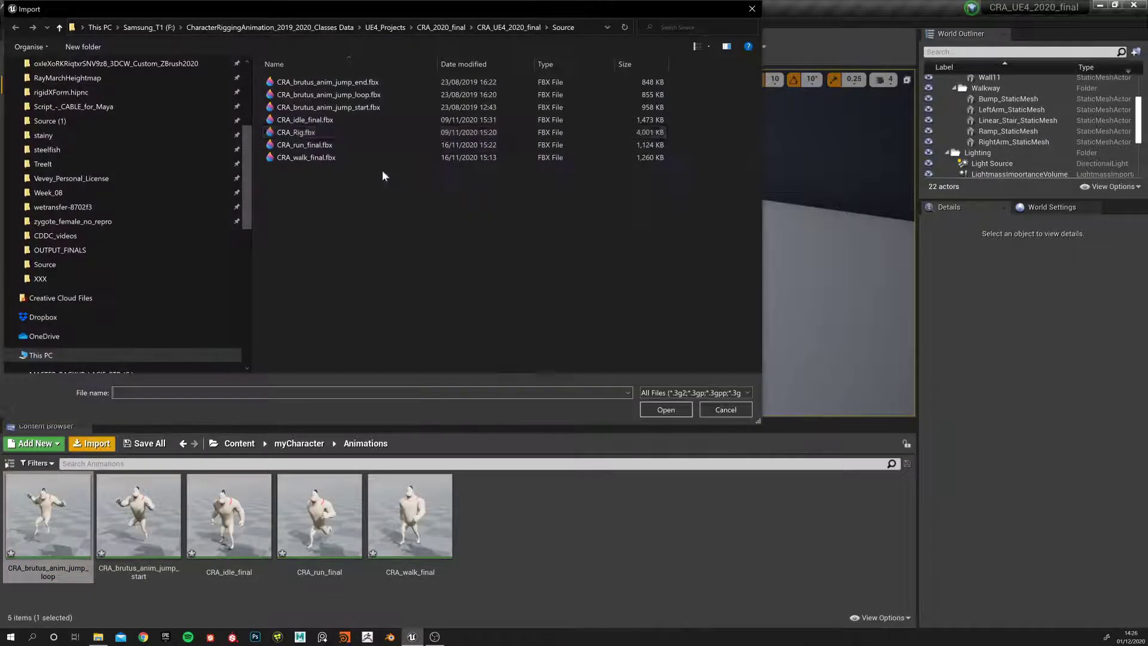
left_click(323, 107)
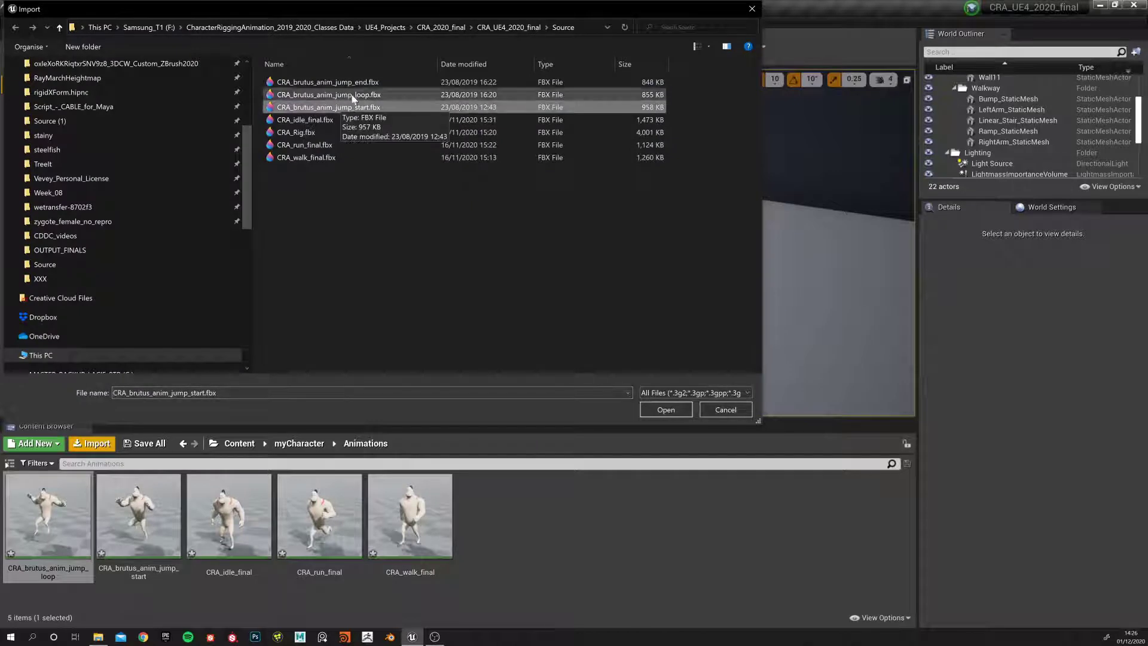
left_click(353, 84)
left_click(664, 410)
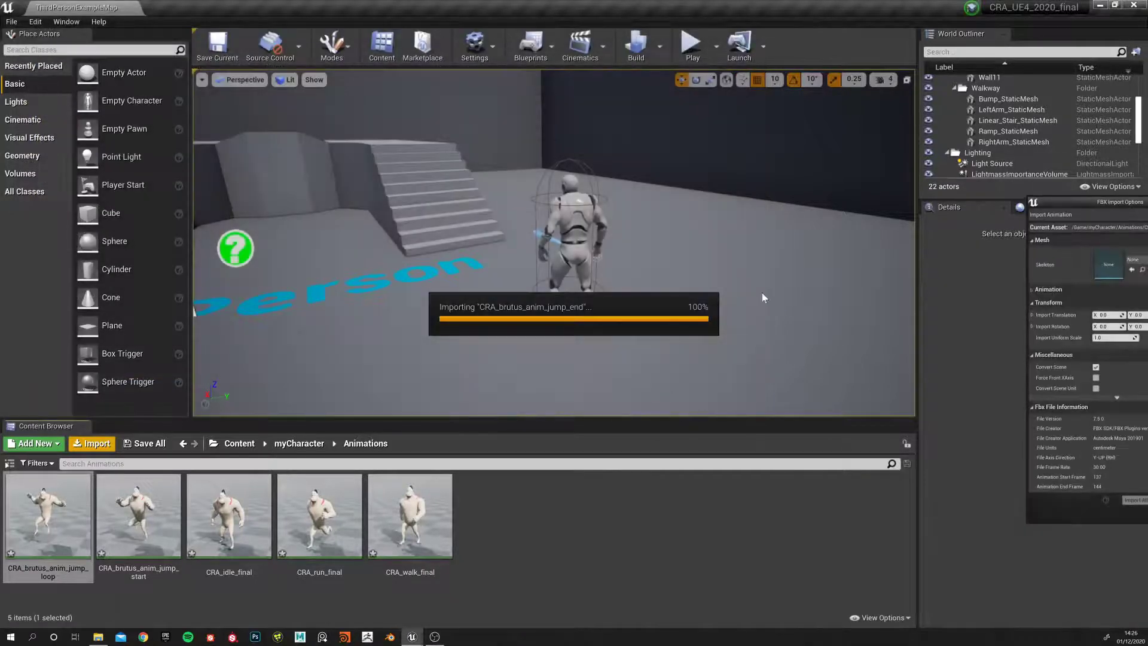
left_click(633, 235)
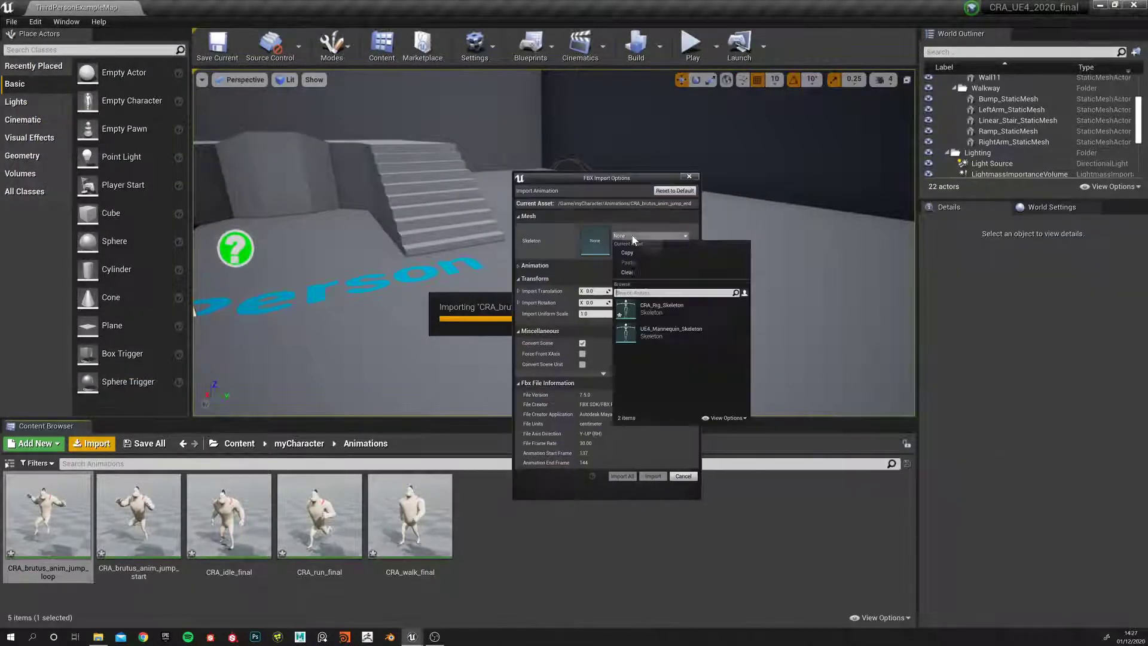
left_click(640, 302)
left_click(652, 477)
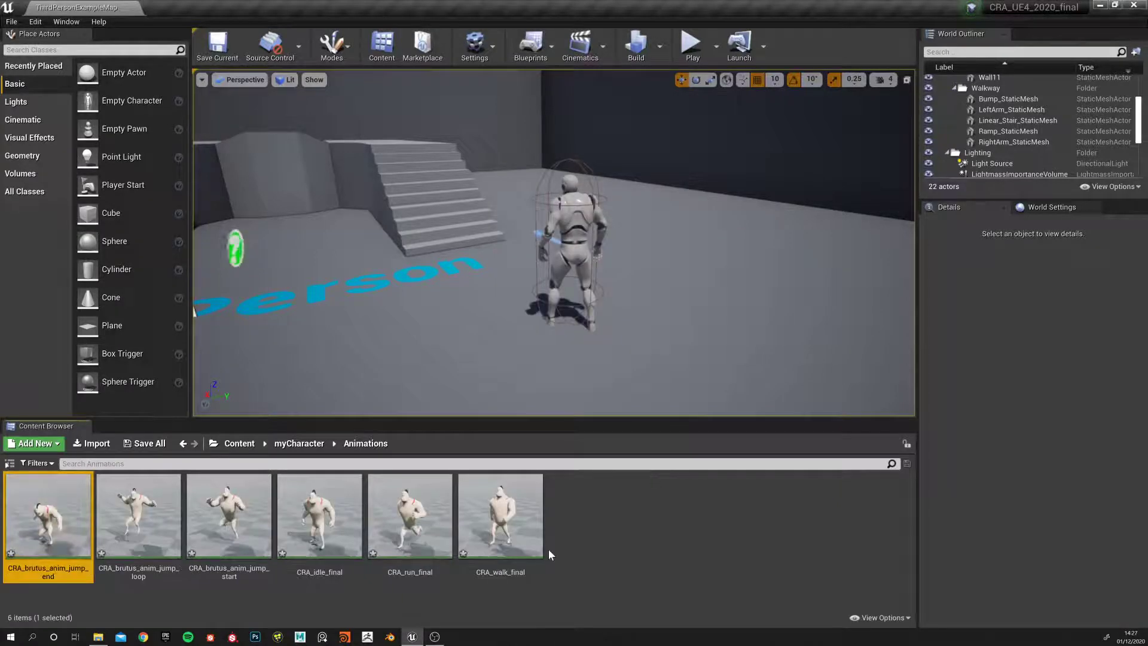
left_click(664, 539)
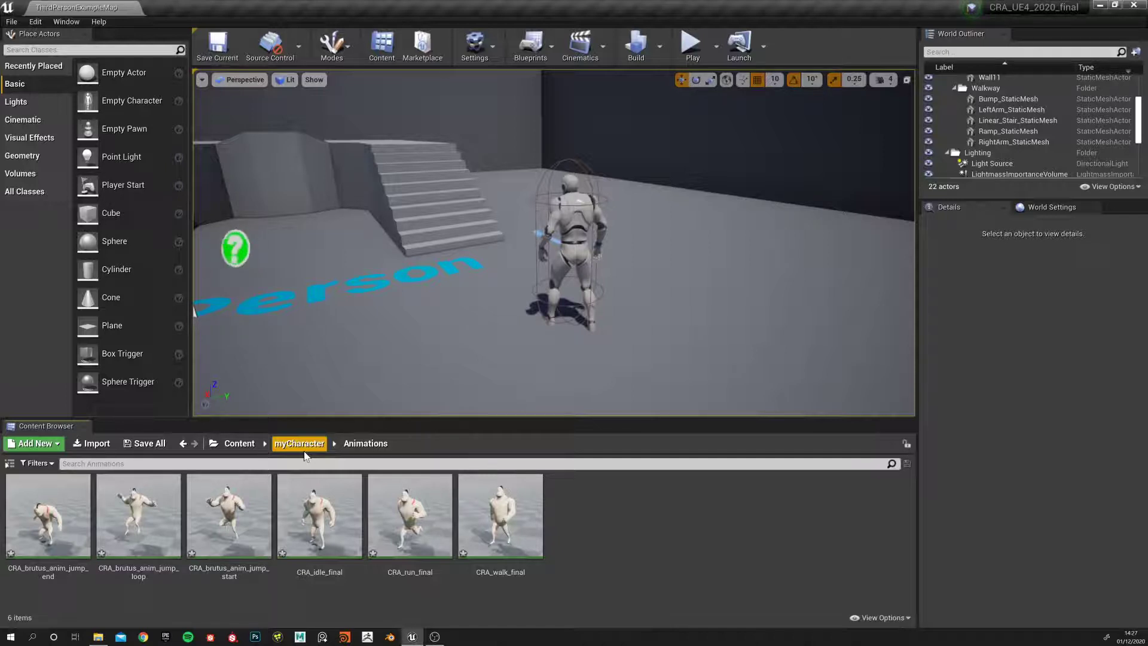
Step: Go back to the Content root folder and play-test the level, running the default mannequin forward before stopping the session
left_click(239, 444)
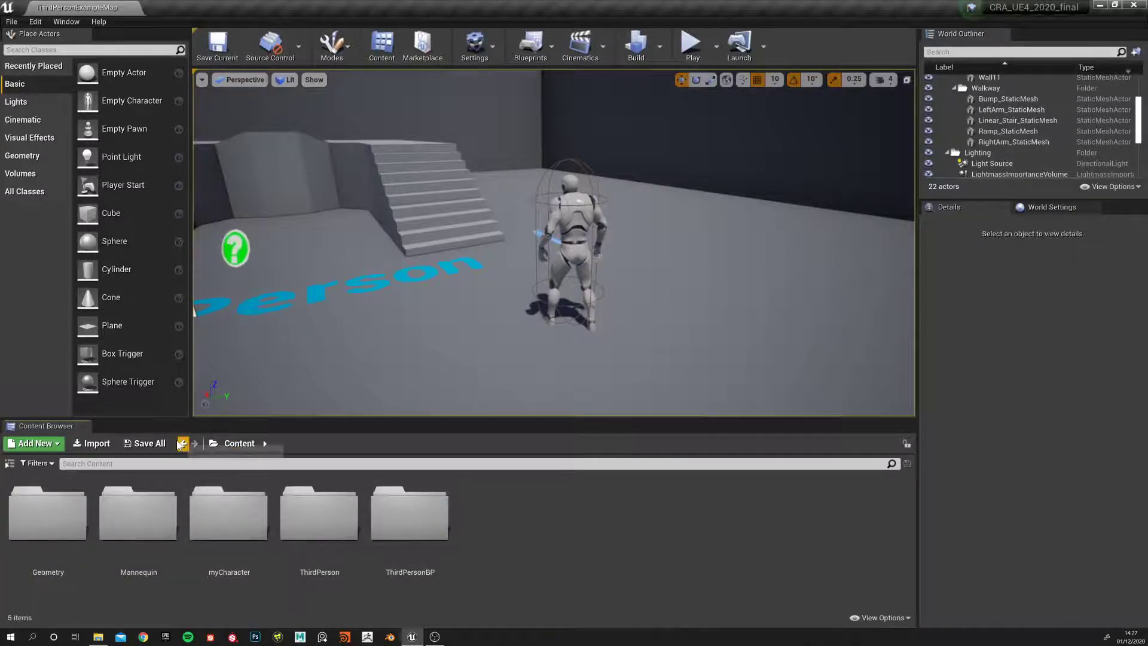
left_click(692, 45)
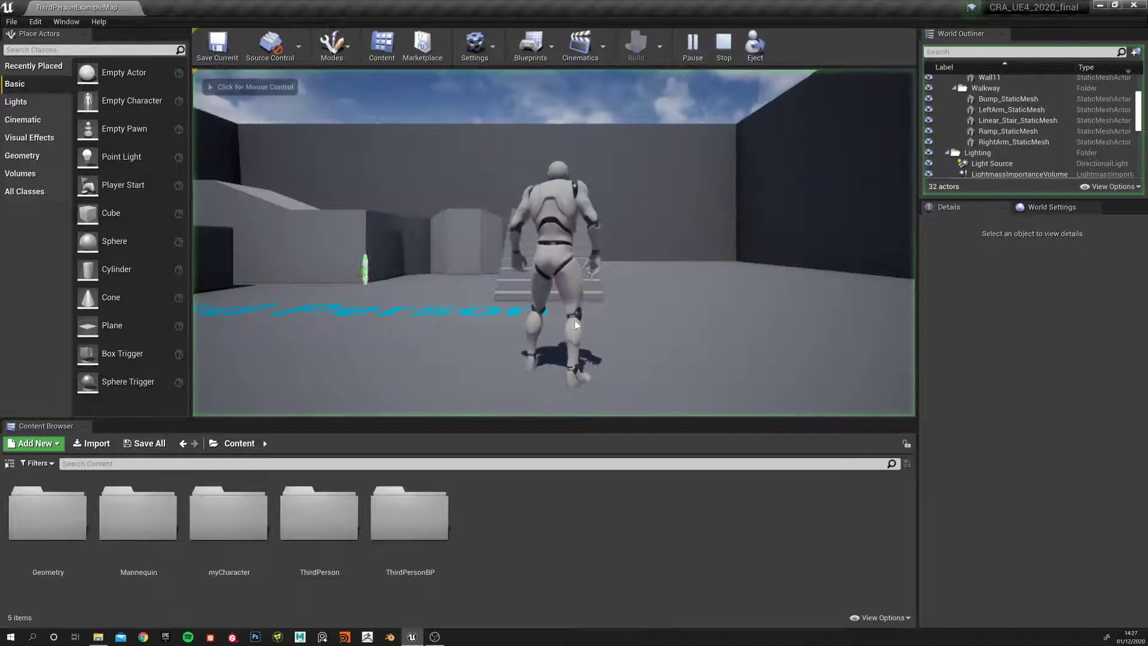
left_click(576, 325)
key("w")
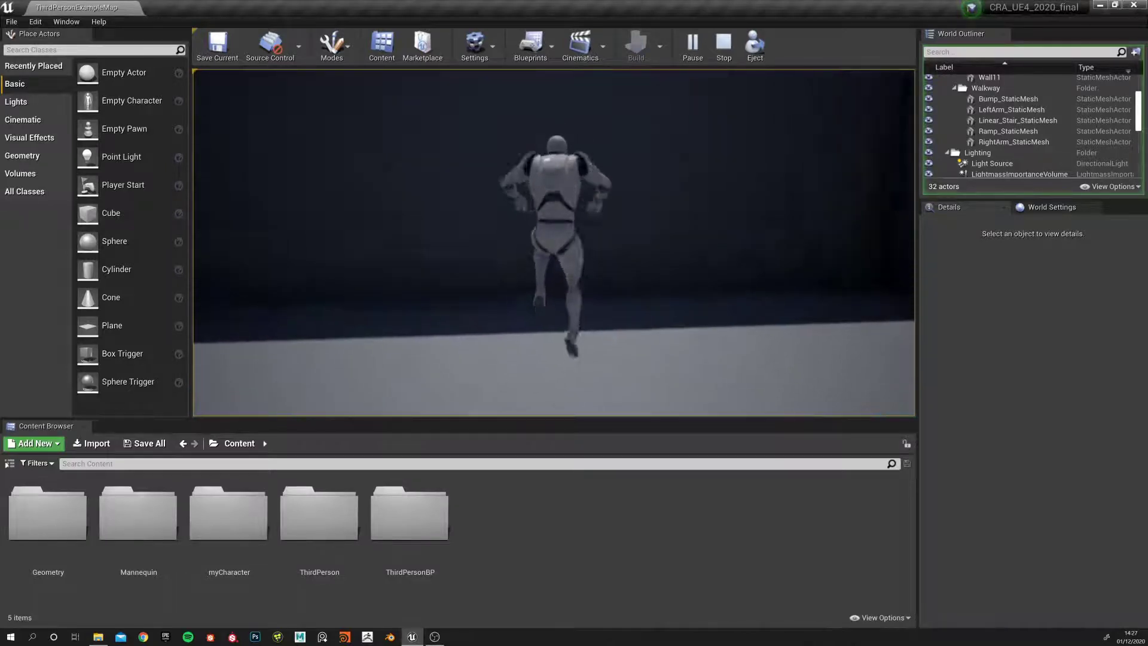
key("Escape")
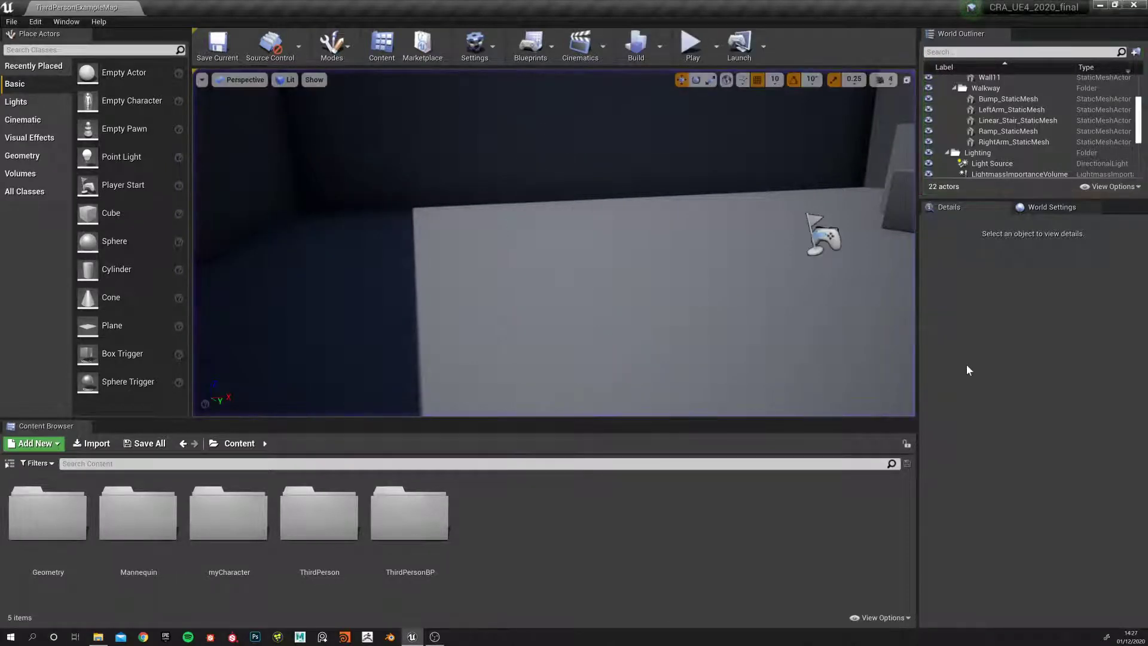
right_click_drag(695, 285, 733, 255)
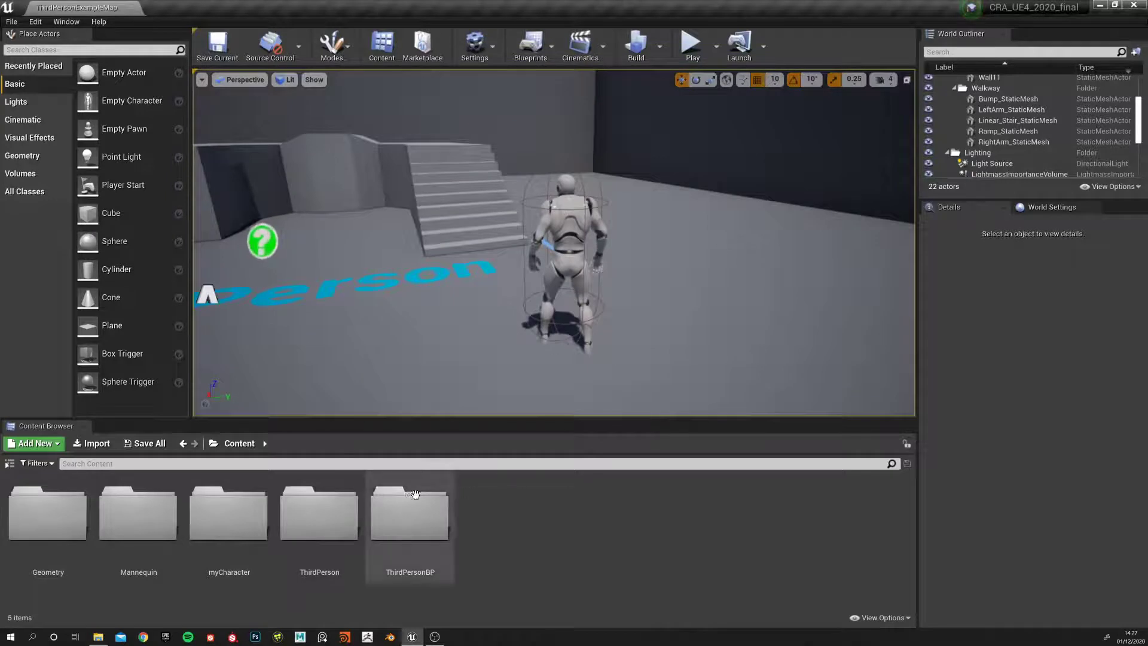
Step: Check the contents of the ThirdPerson folder, and open the Mannequin's Animations folder to examine its animation assets
left_click(328, 526)
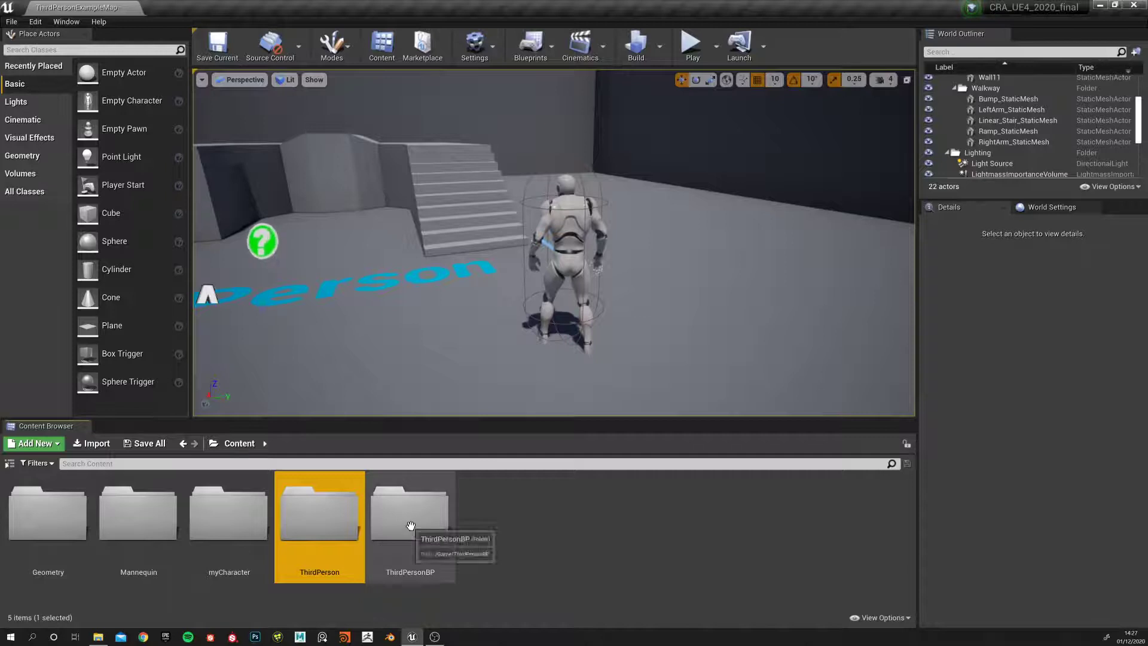
double_click(332, 526)
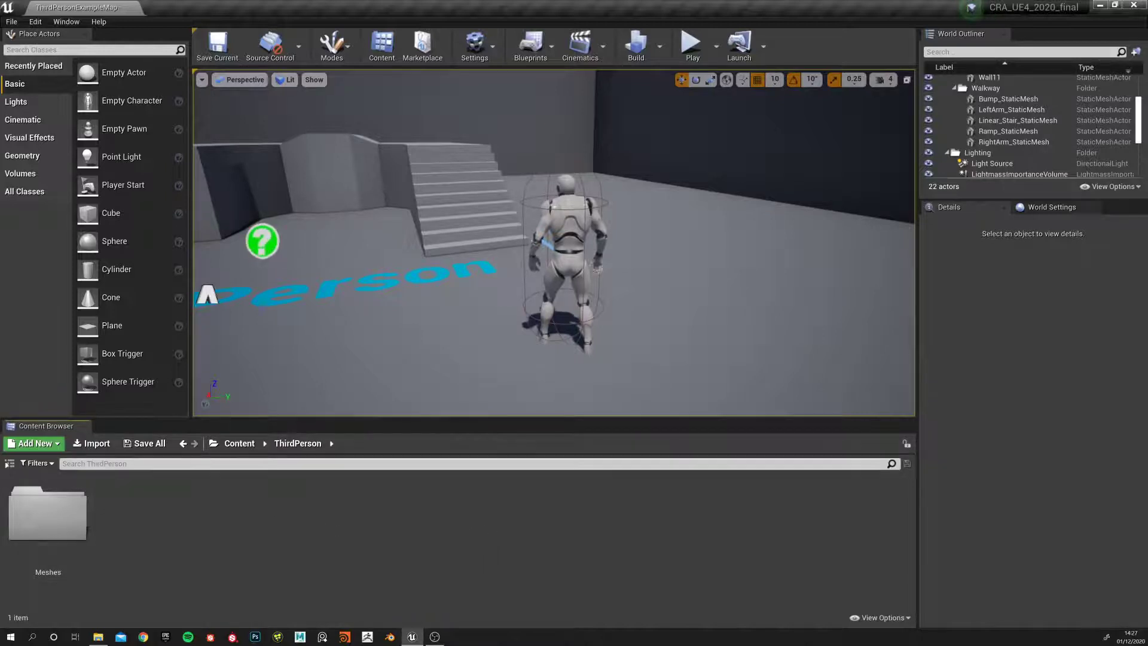
left_click(239, 443)
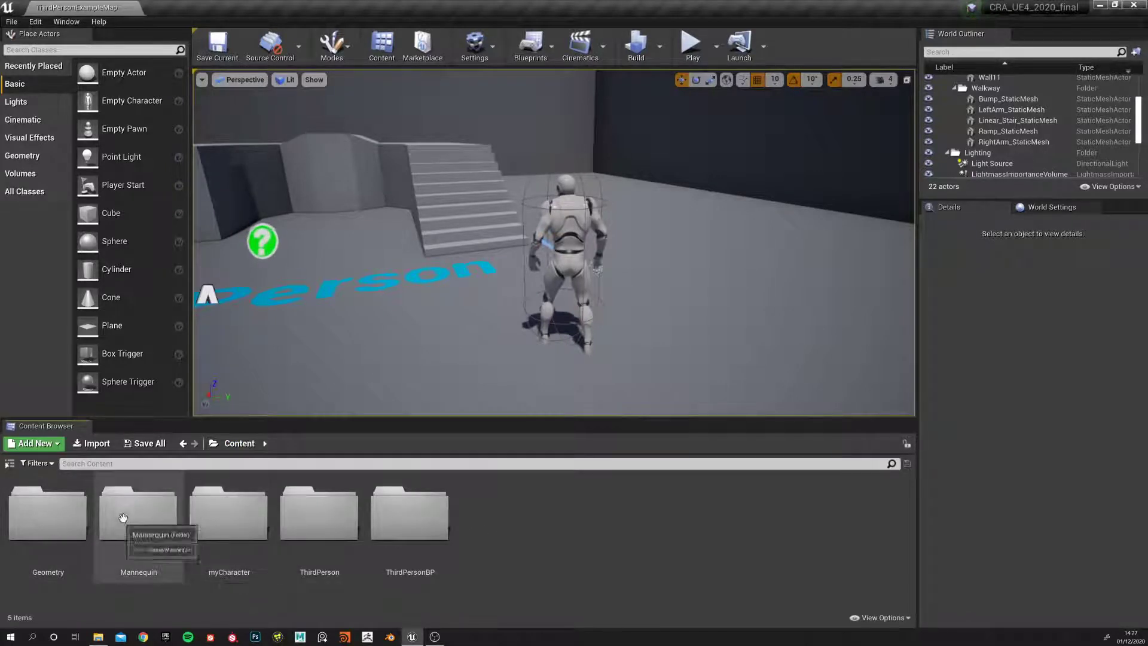
left_click(207, 518)
double_click(153, 525)
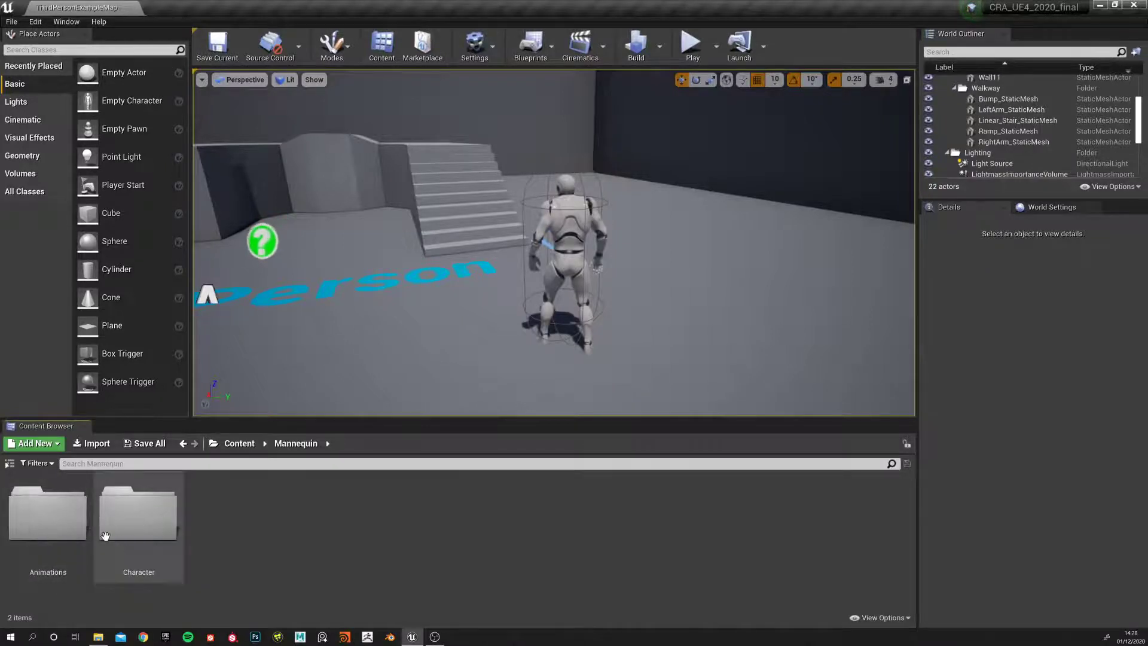
double_click(53, 526)
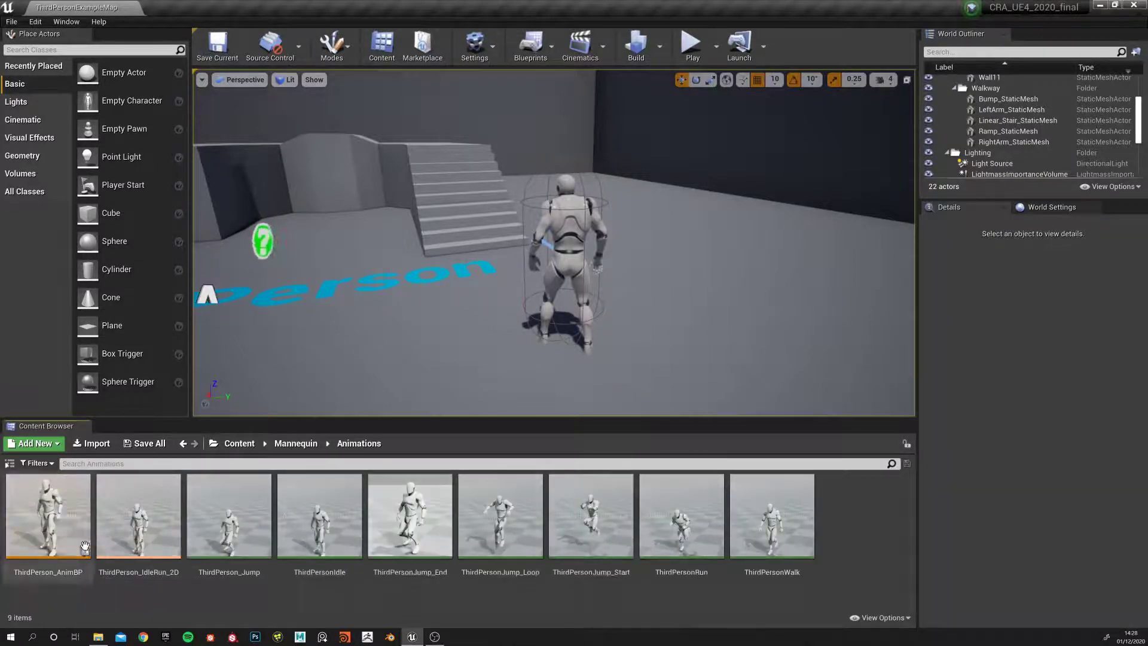
Step: Inspect the ThirdPerson_IdleRun_2D blend space, preview its blend at a speed of about 68, and close the editor
double_click(153, 575)
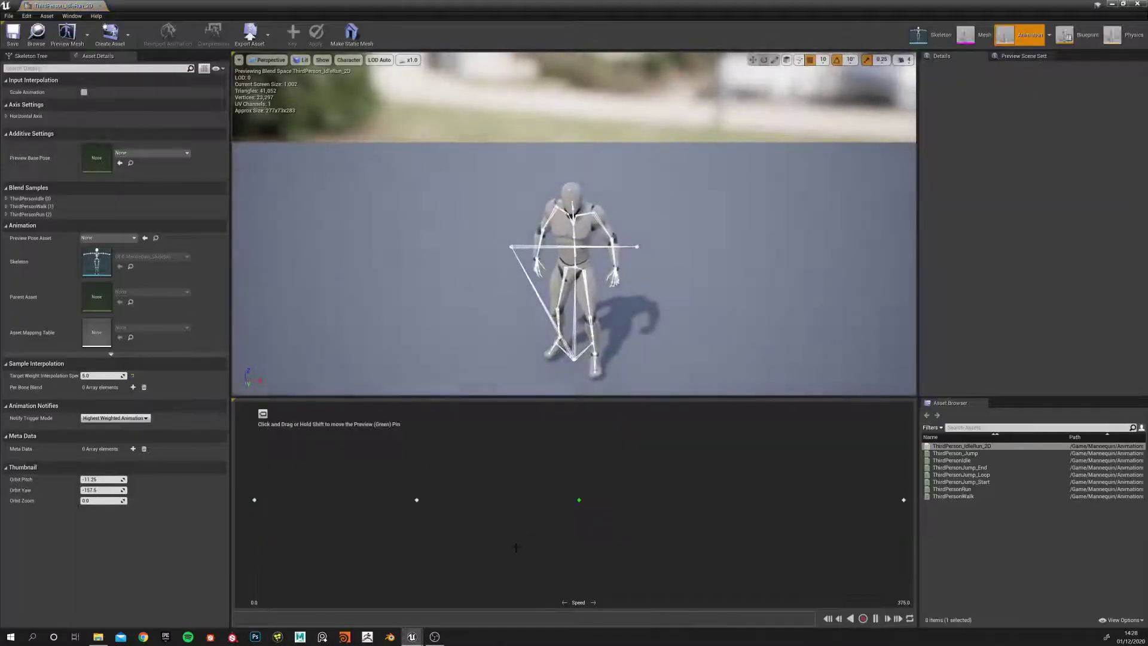
left_click_drag(577, 503, 369, 522)
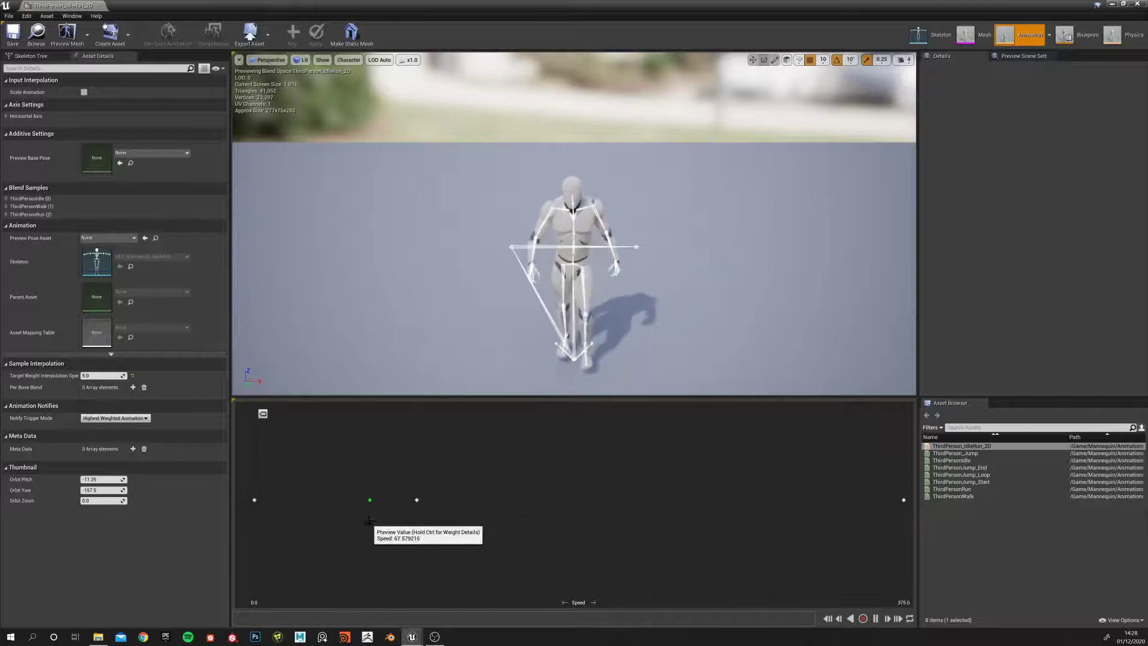
left_click(102, 6)
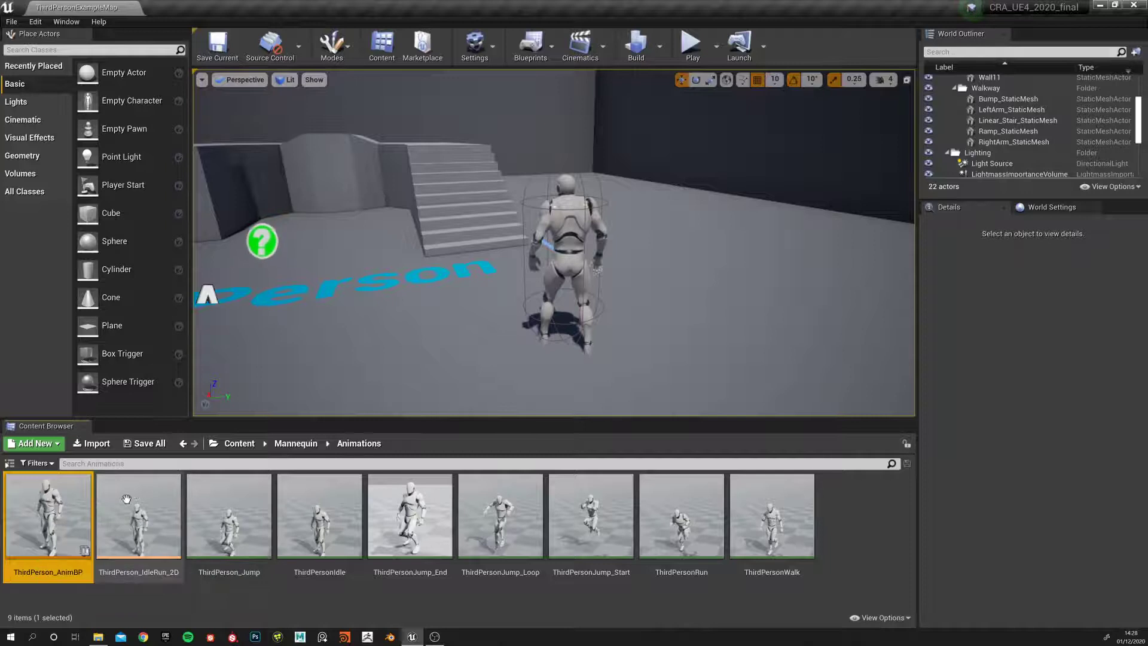
Step: Create a Blend Space 1D in myCharacter's Animations folder, using CRA_Rig_Skeleton as its skeleton
left_click(239, 443)
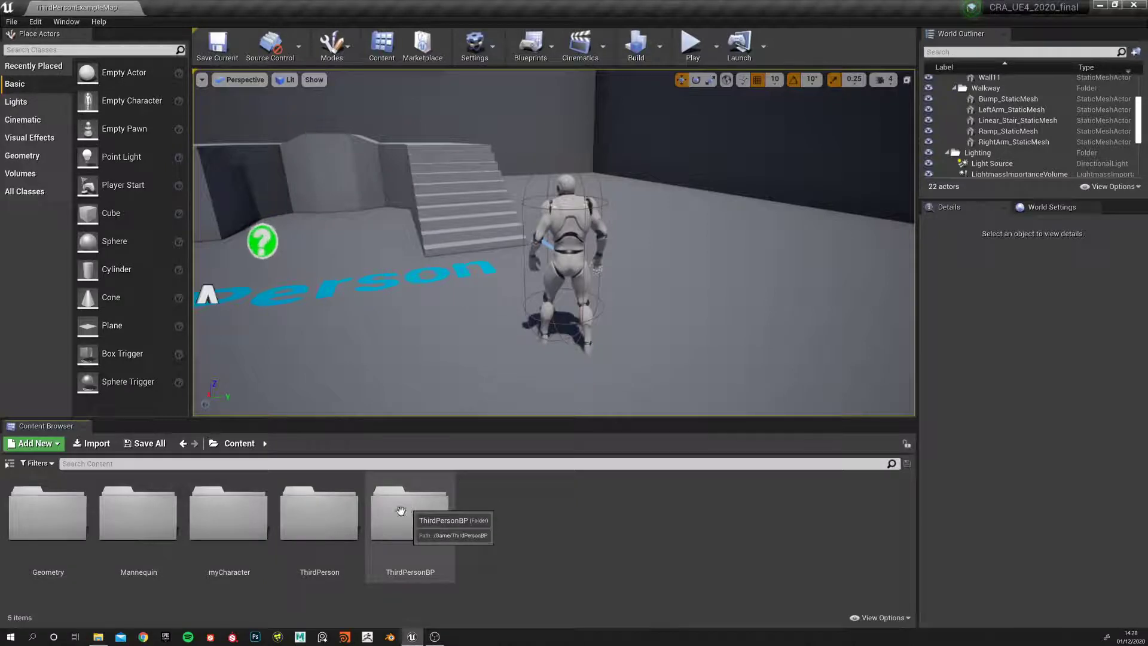
double_click(227, 512)
double_click(37, 514)
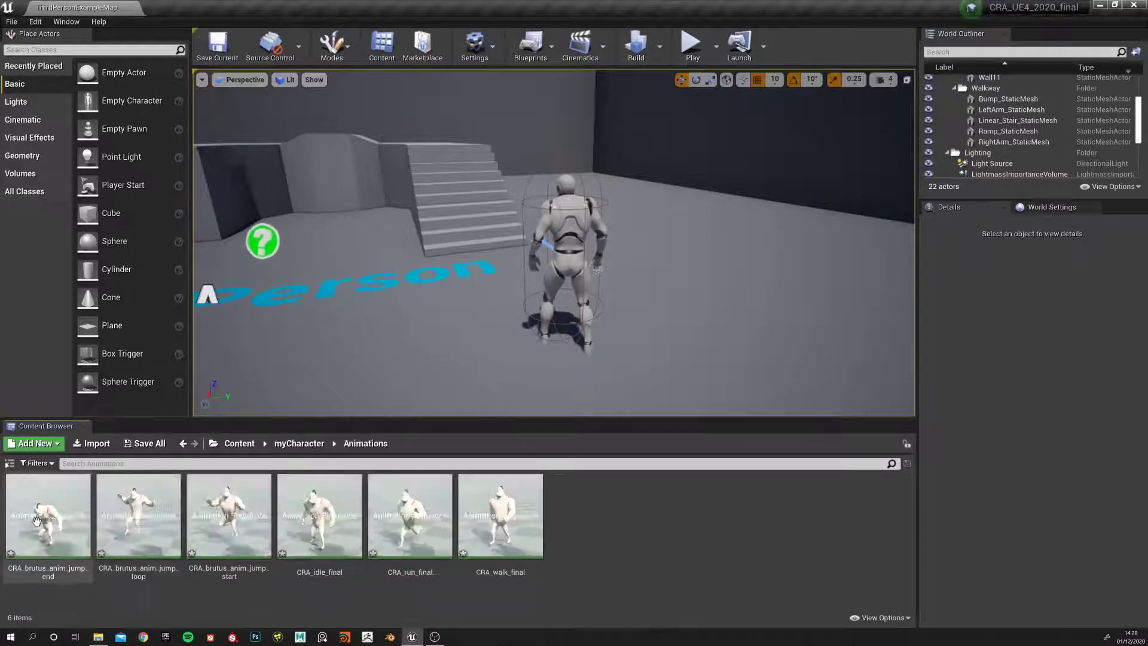
right_click(609, 520)
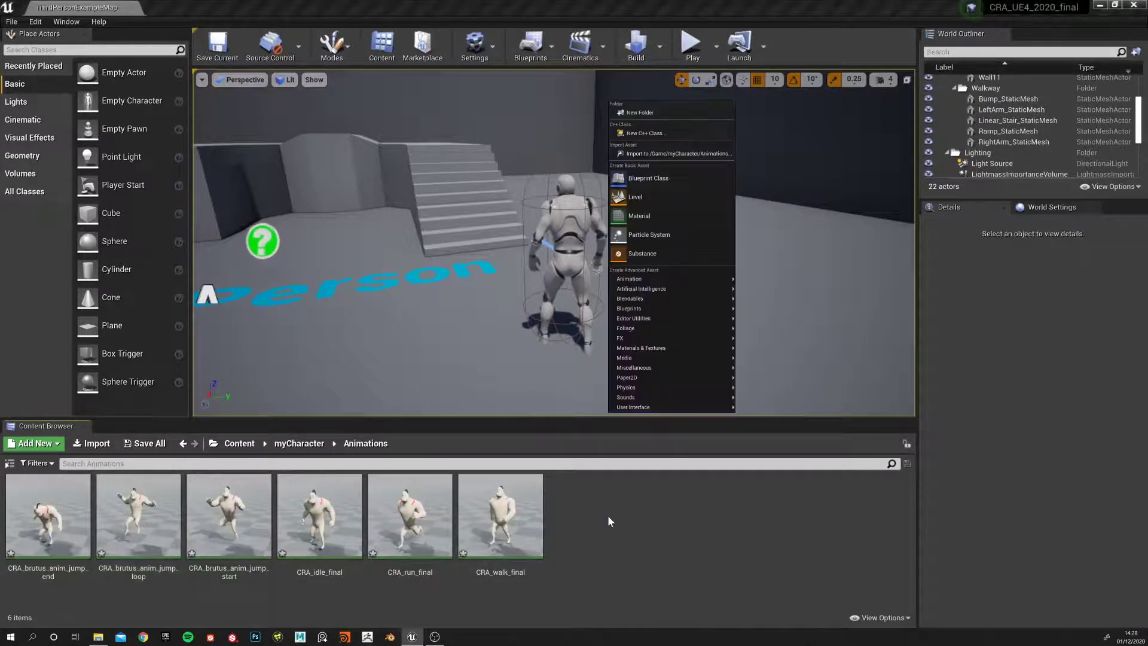
left_click(621, 546)
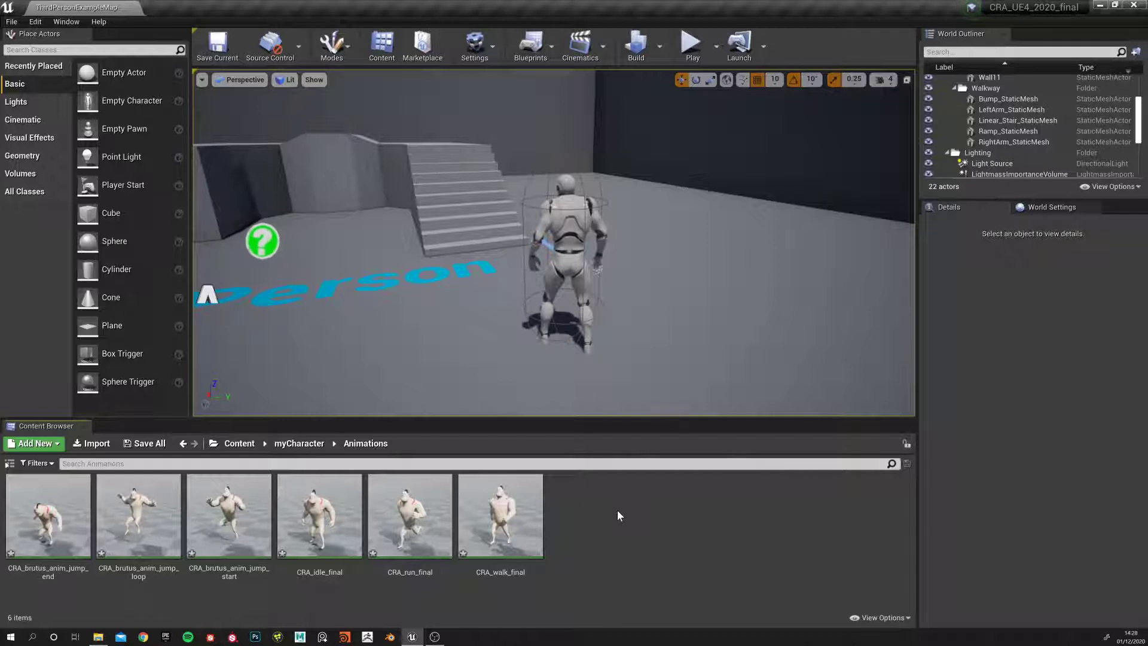
right_click(602, 509)
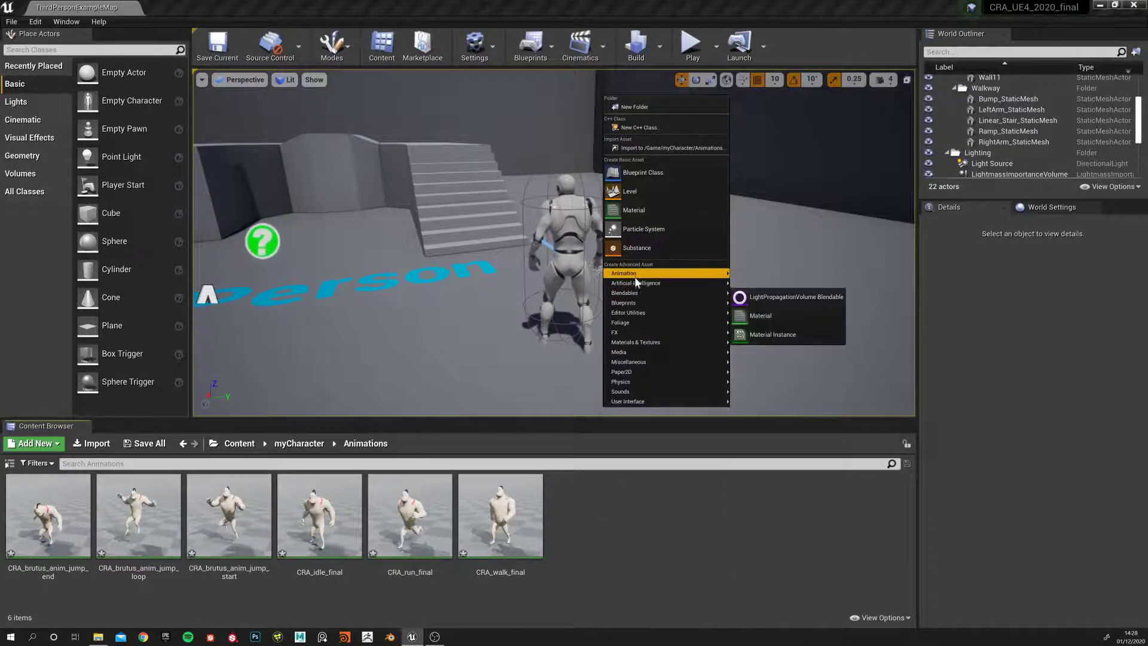
mouse_move(637, 278)
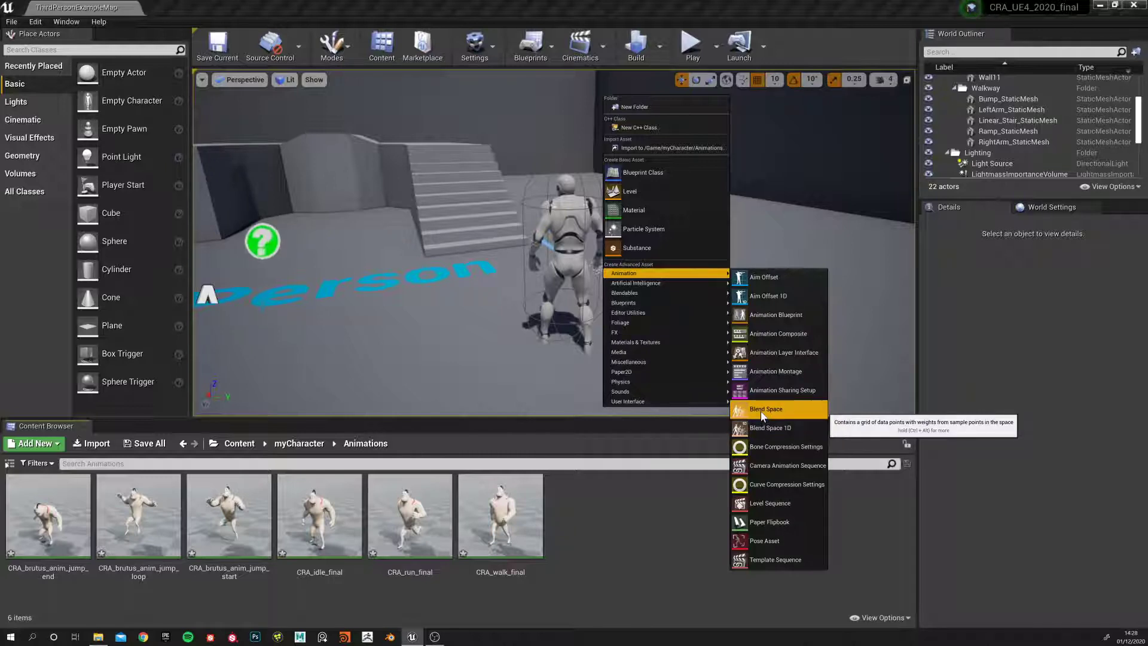
left_click(763, 428)
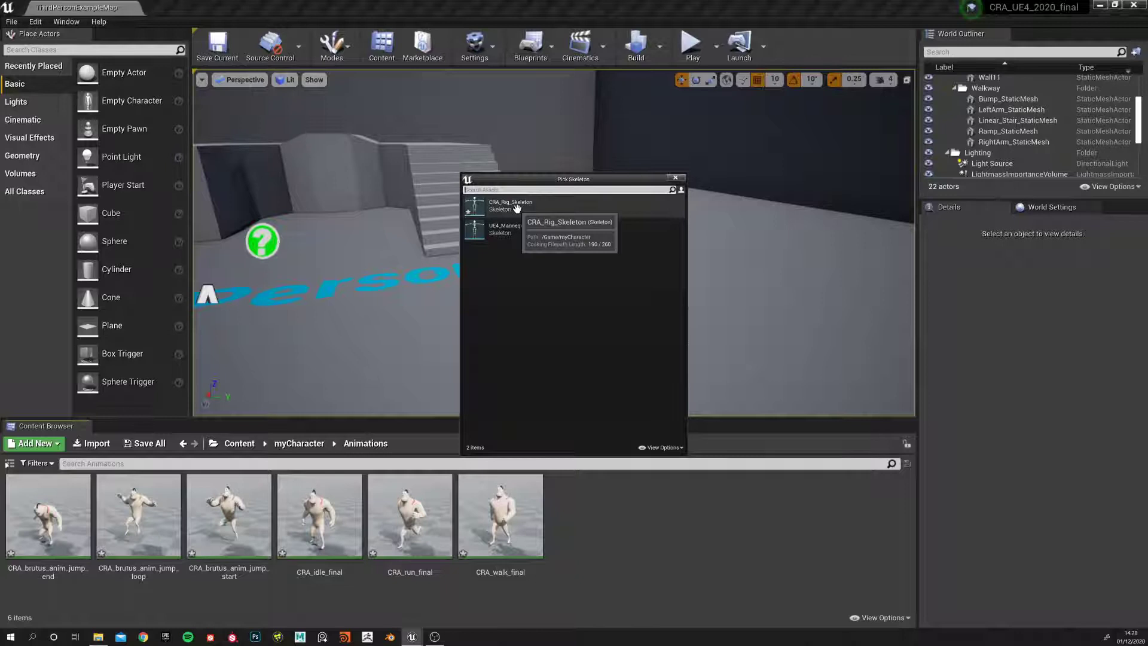
left_click(506, 212)
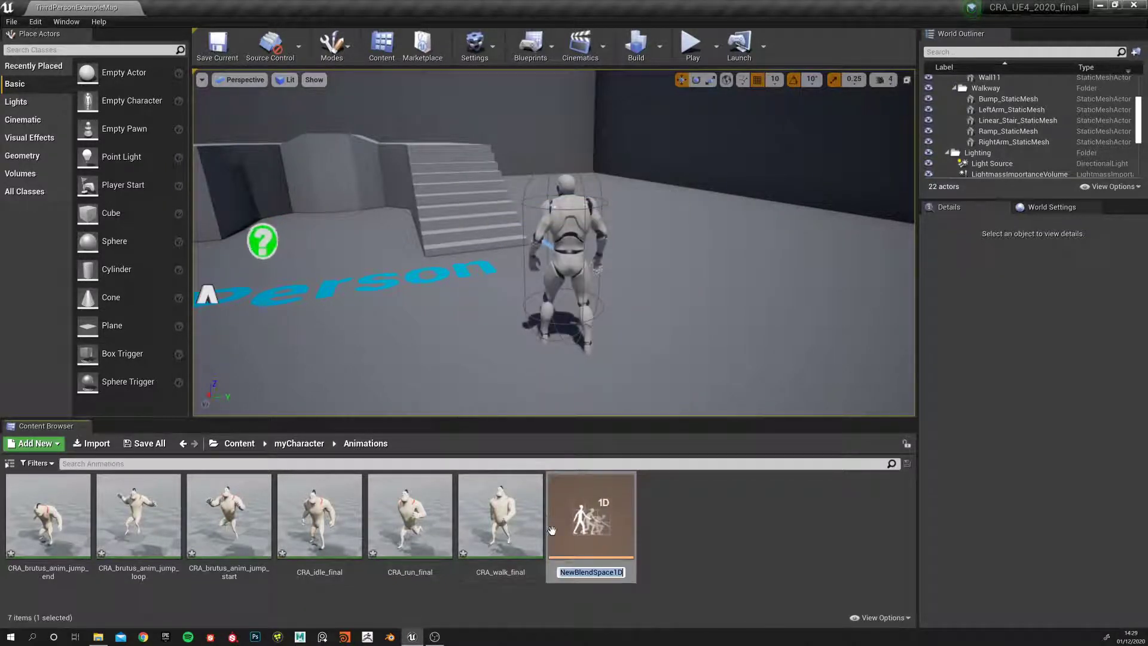
Step: Name the new blend space myCharacter_BlendSpace
type("myCharcater")
key("BackSpace")
key("BackSpace")
key("BackSpace")
key("BackSpace")
key("BackSpace")
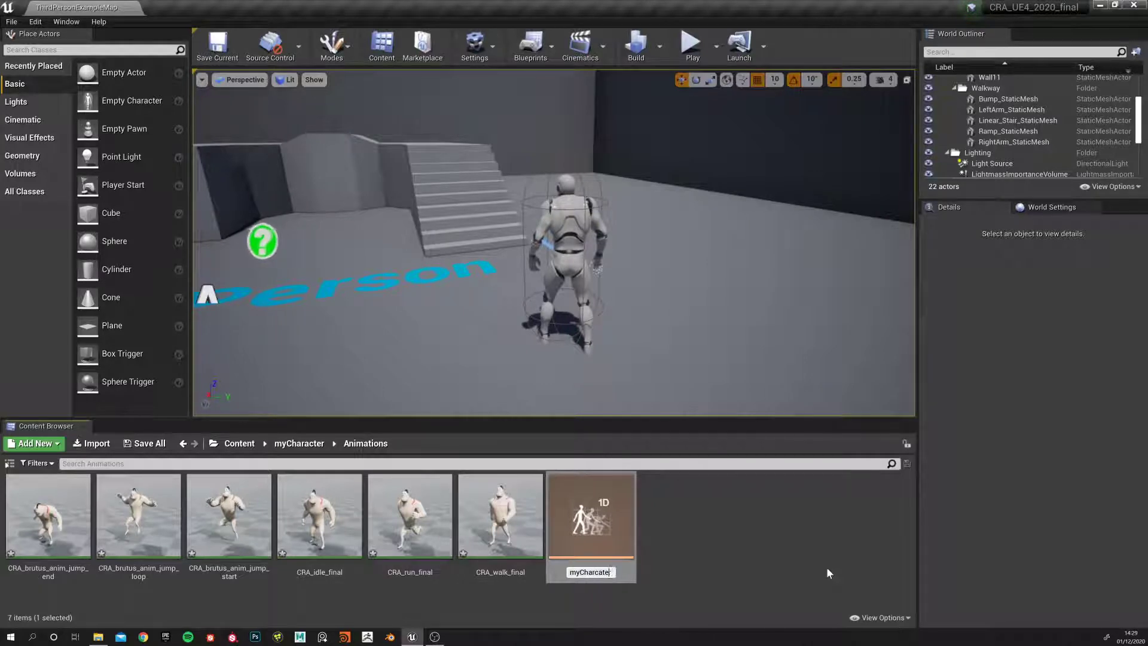
type("acter_BlendSpace")
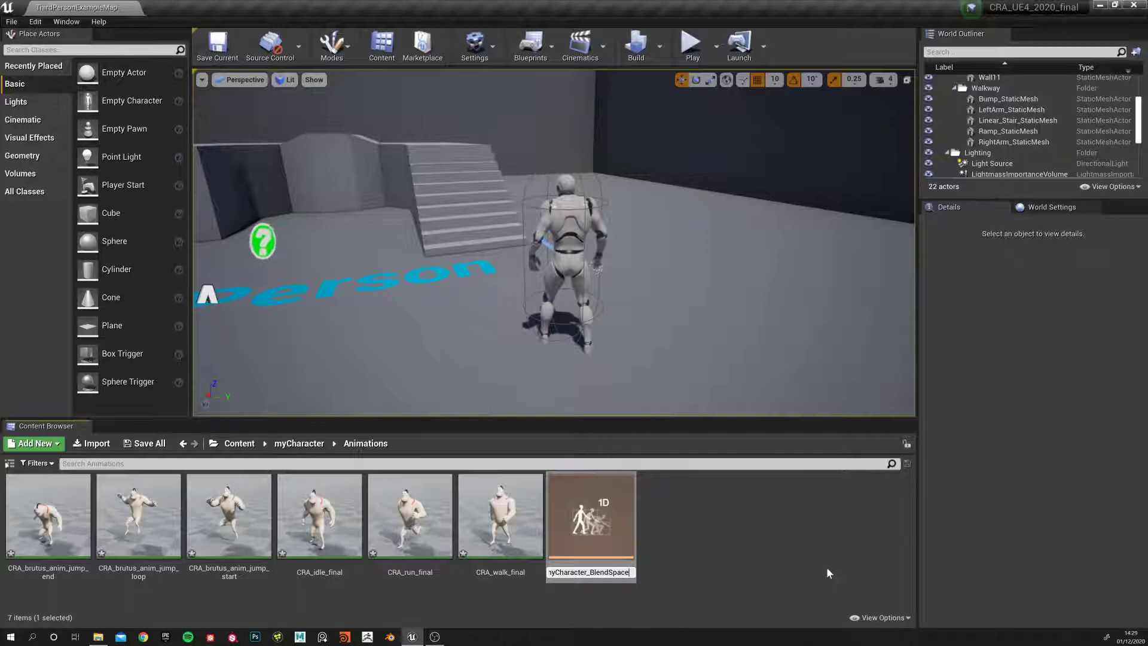
key("Return")
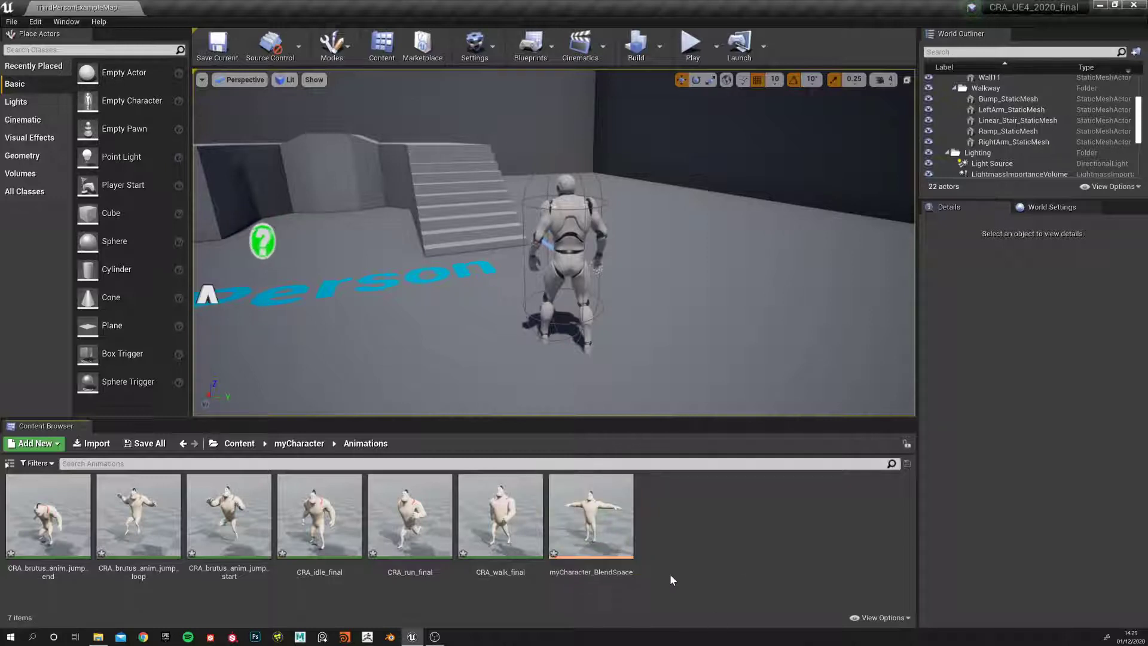
Step: Open myCharacter_BlendSpace and set its horizontal axis to a maximum value of 375 and the name Speed
double_click(584, 530)
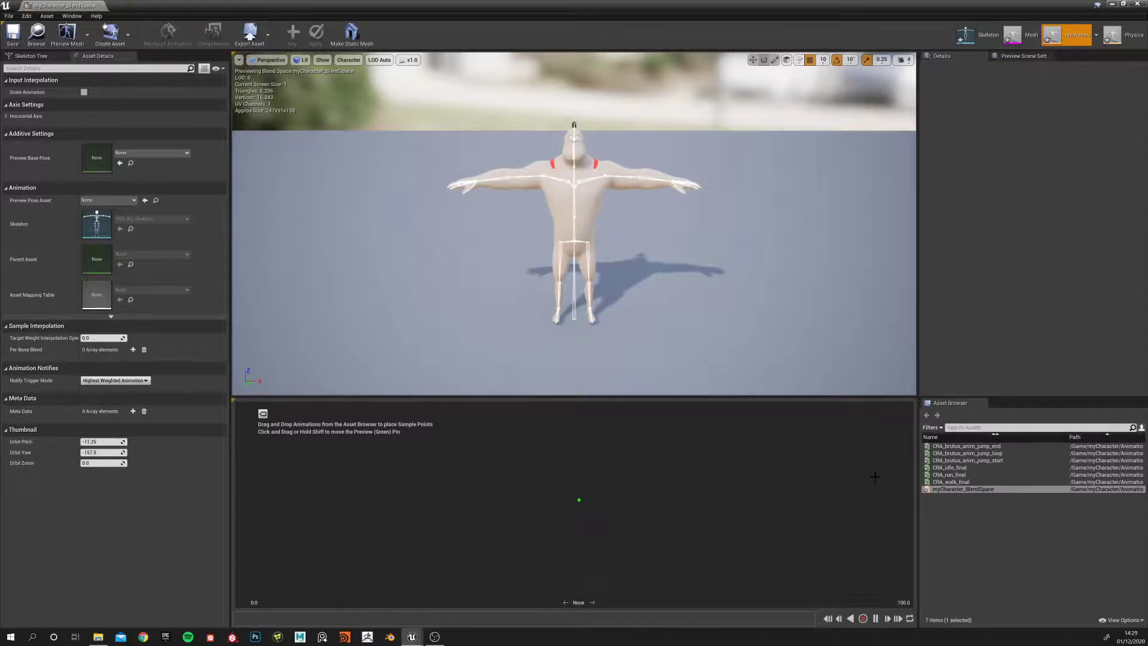
left_click(1023, 56)
left_click(944, 55)
left_click(8, 117)
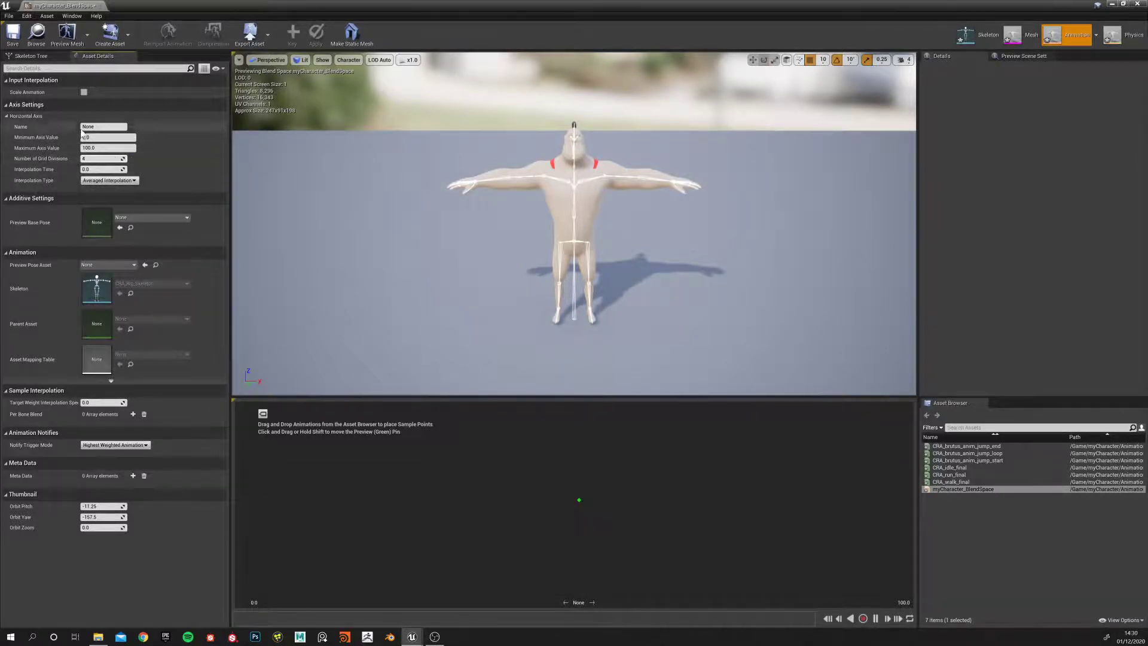
left_click(103, 149)
left_click(95, 148)
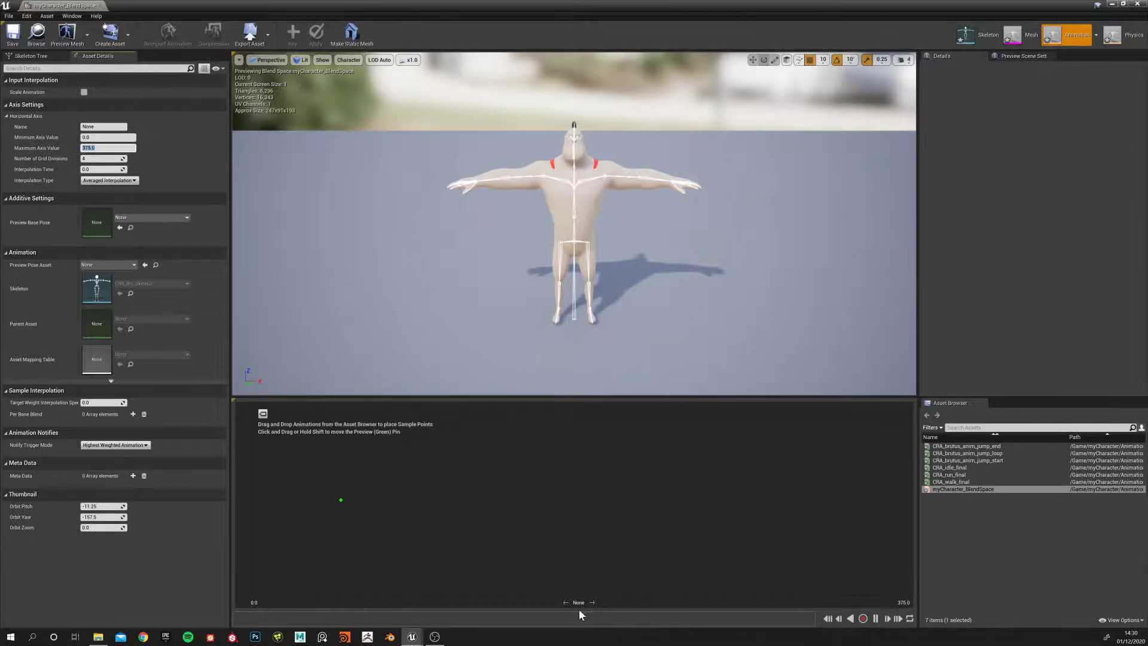
left_click(96, 127)
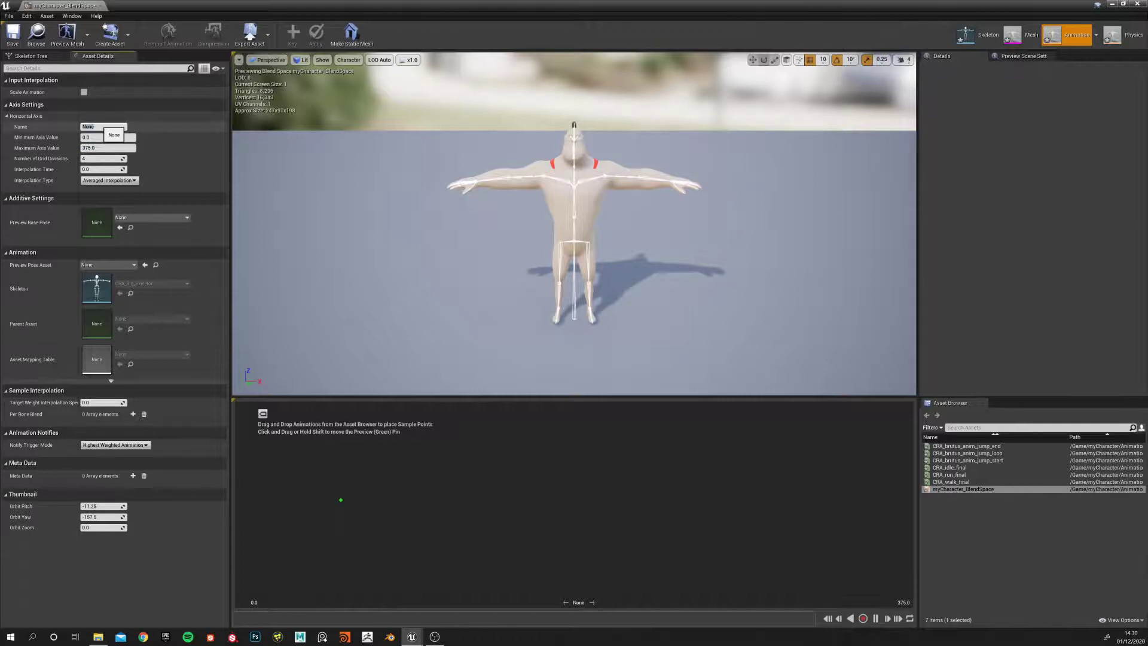
type("Speed")
key("Return")
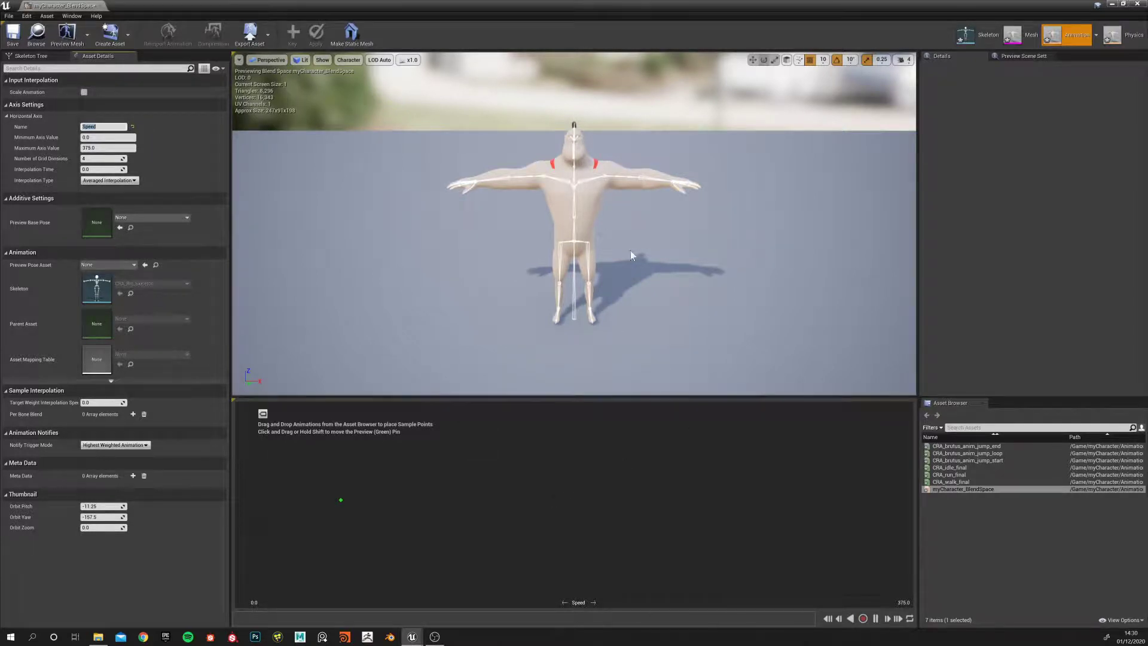
Step: Place CRA_idle_final at speed 0, CRA_walk_final at the first grid division and CRA_run_final at 375, saving and closing the blend space
left_click(952, 468)
left_click_drag(951, 468, 254, 500)
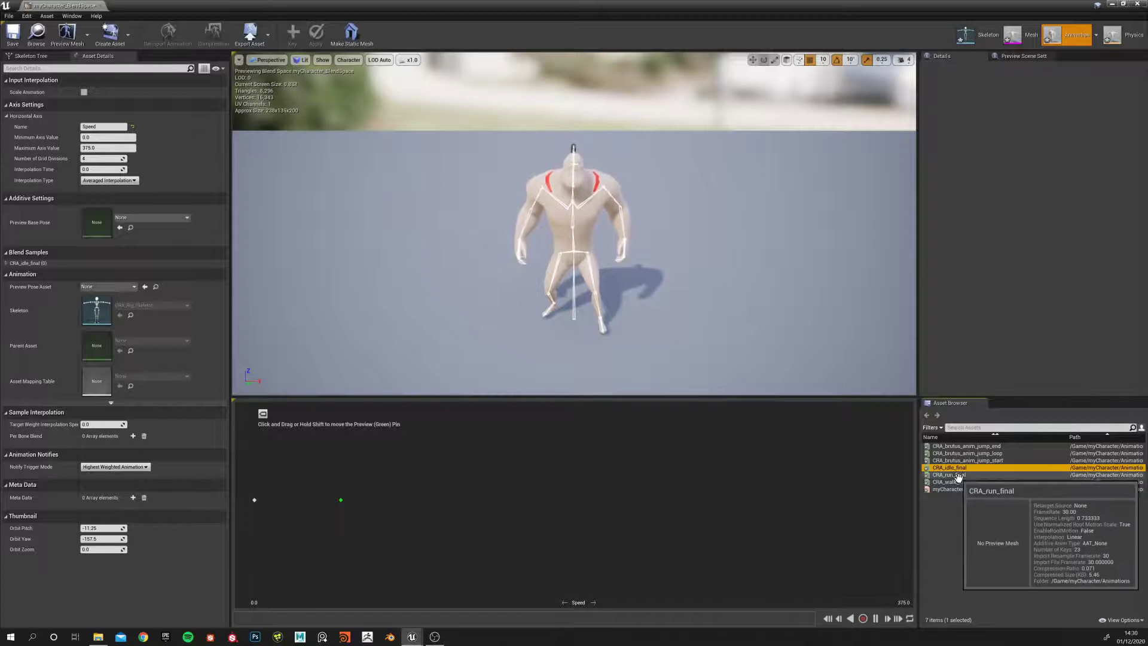
left_click_drag(951, 482, 924, 508)
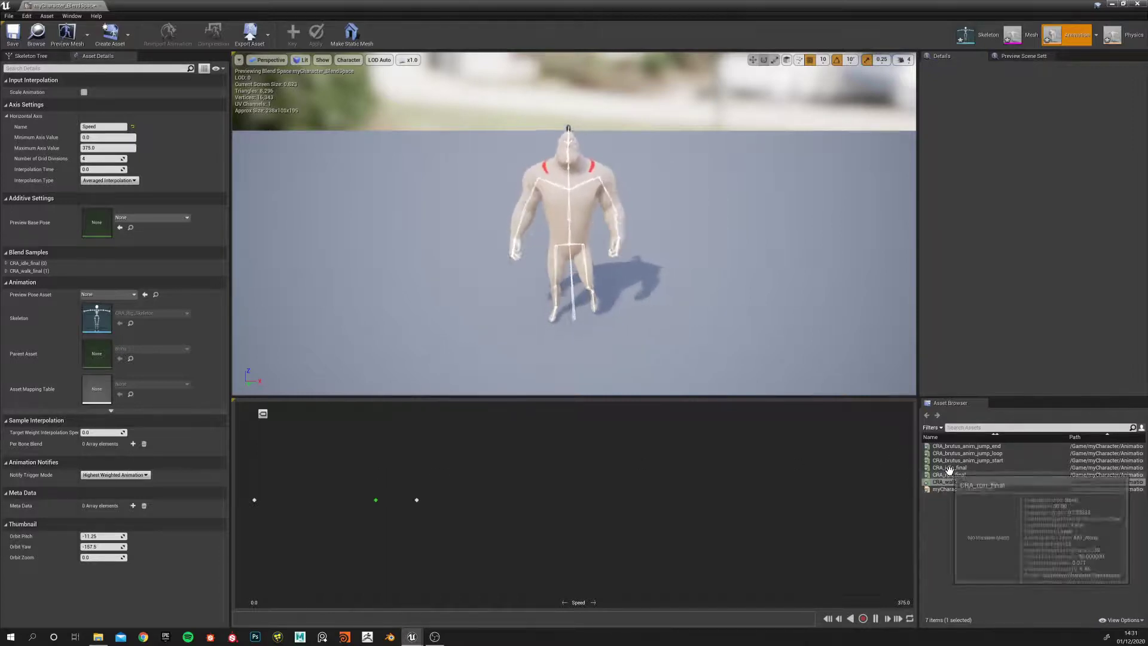
left_click_drag(949, 474, 875, 507)
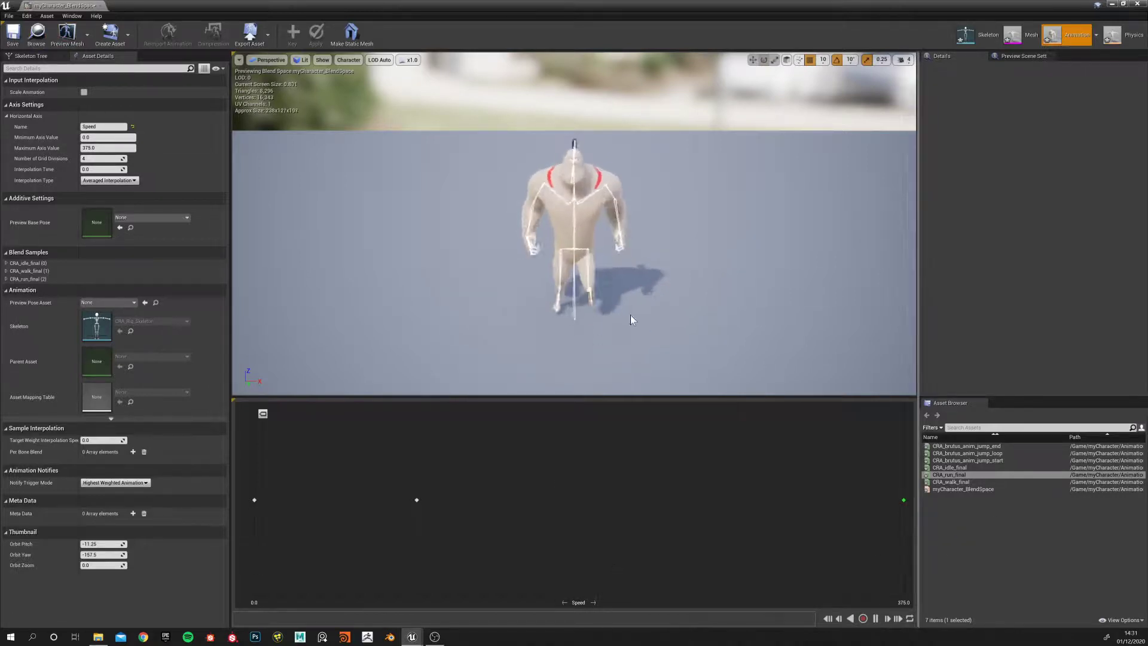
left_click(11, 45)
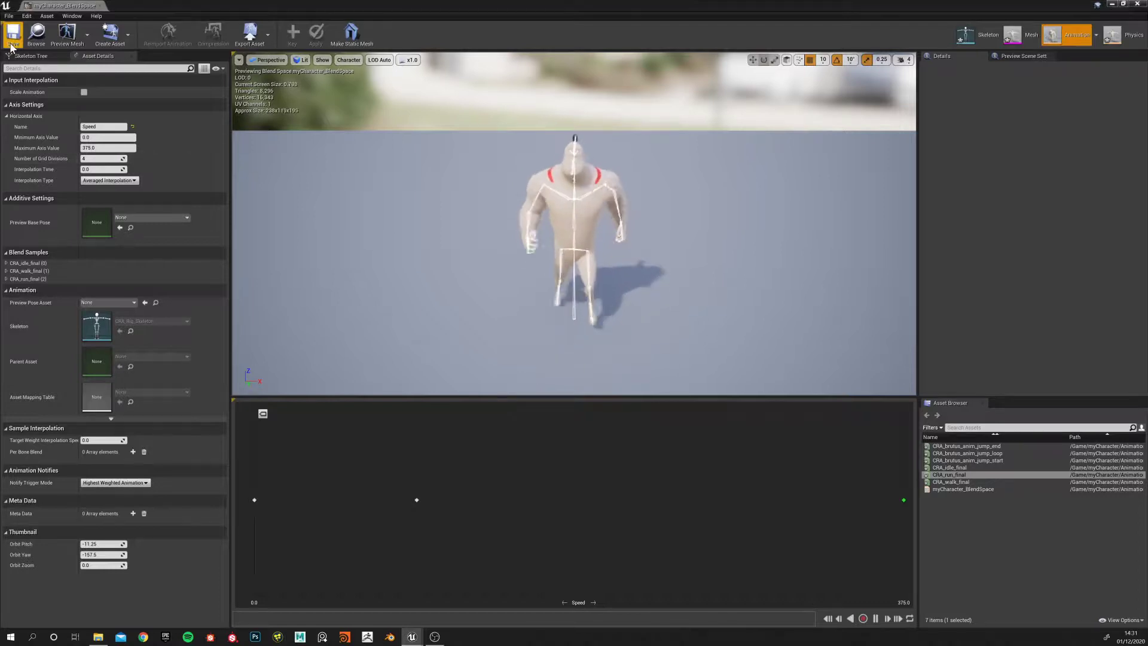
left_click(101, 6)
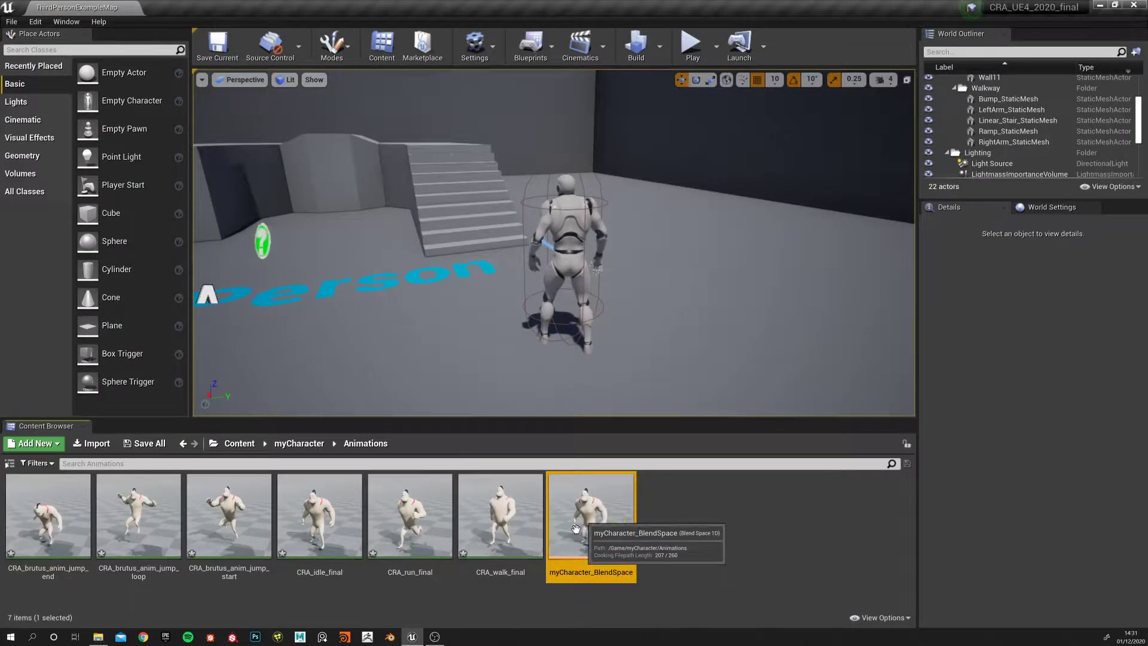
Step: Reopen the Mannequin's ThirdPerson_IdleRun_2D blend space for comparison, preview its blend at speed 0, and close it
left_click(287, 444)
left_click(240, 443)
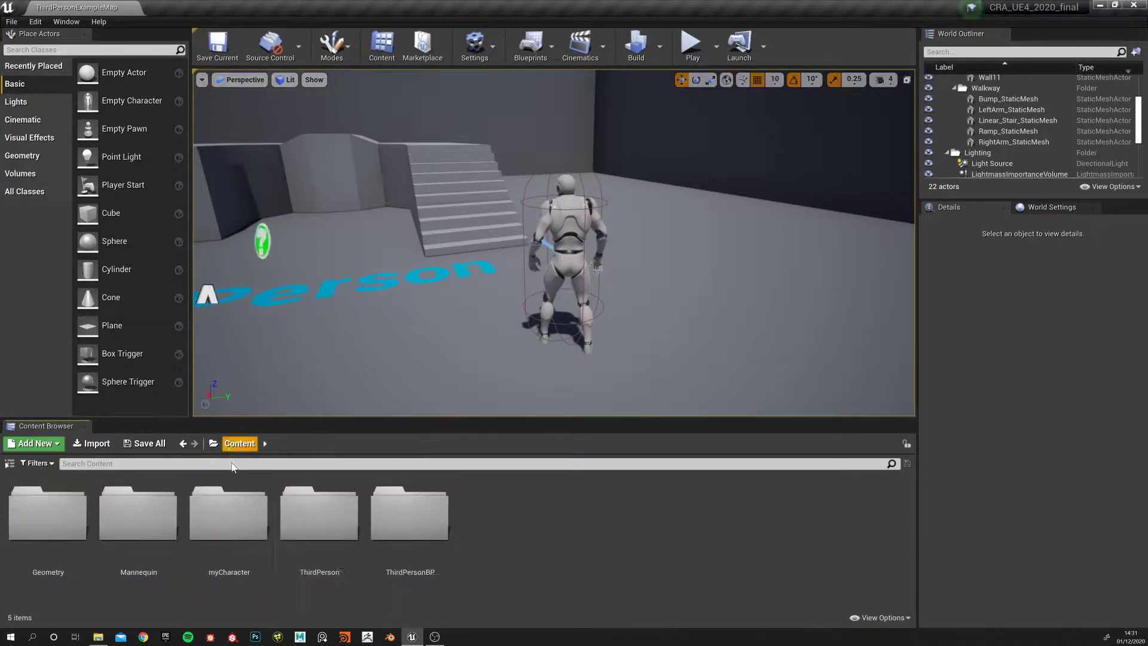
double_click(402, 515)
key("alt+Left")
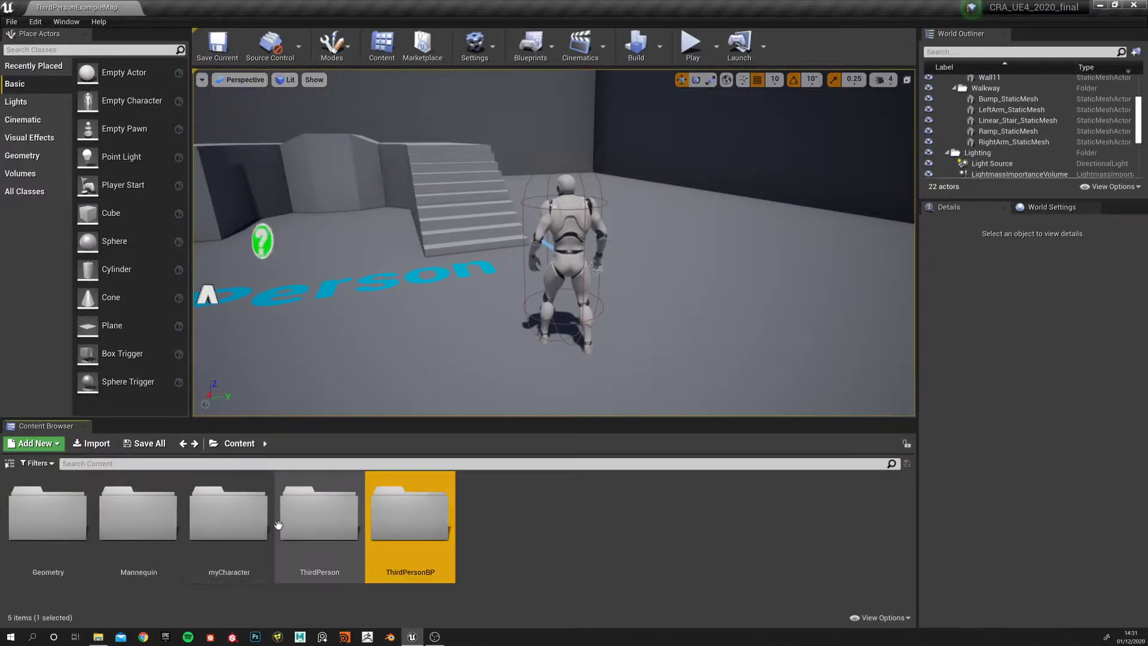
double_click(127, 527)
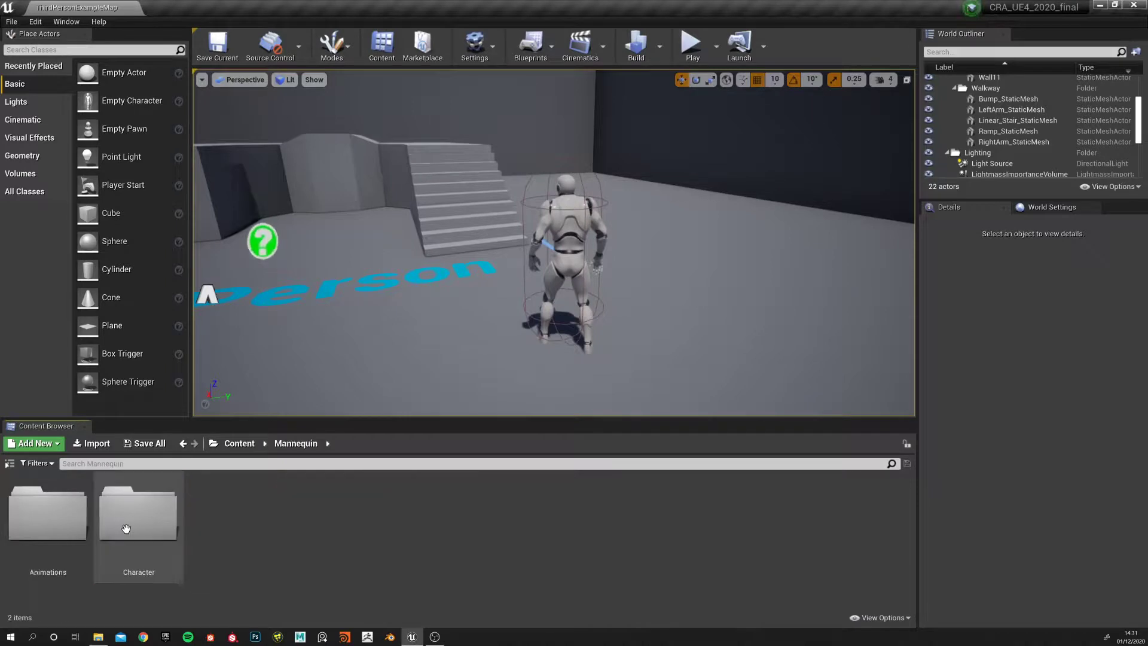
double_click(48, 514)
left_click(147, 519)
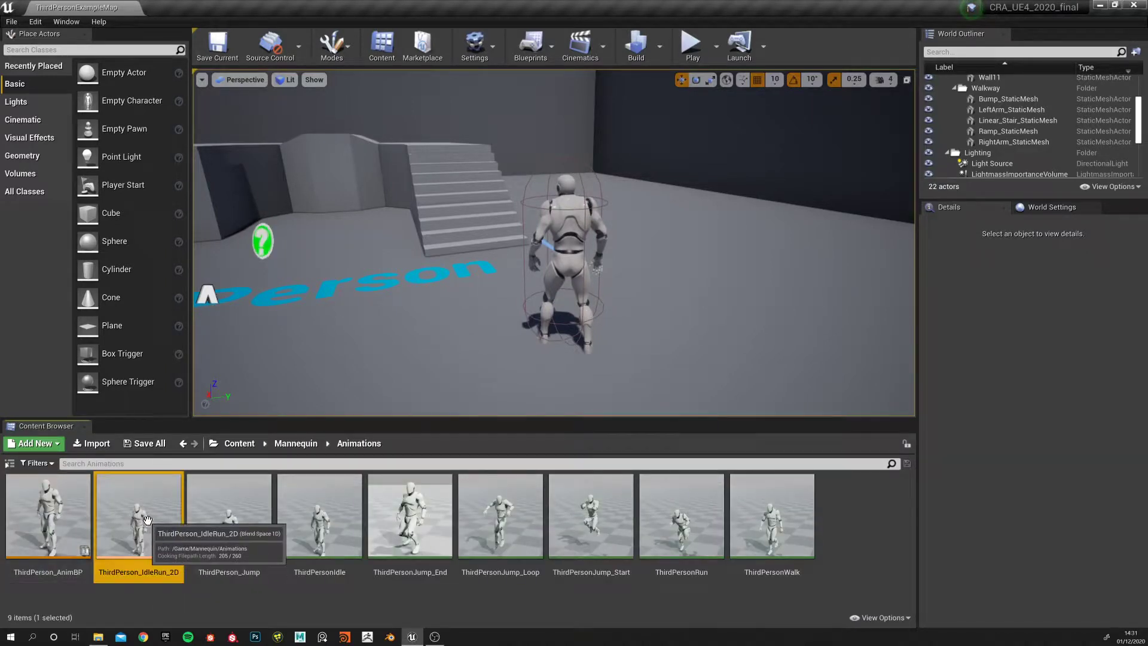
double_click(148, 519)
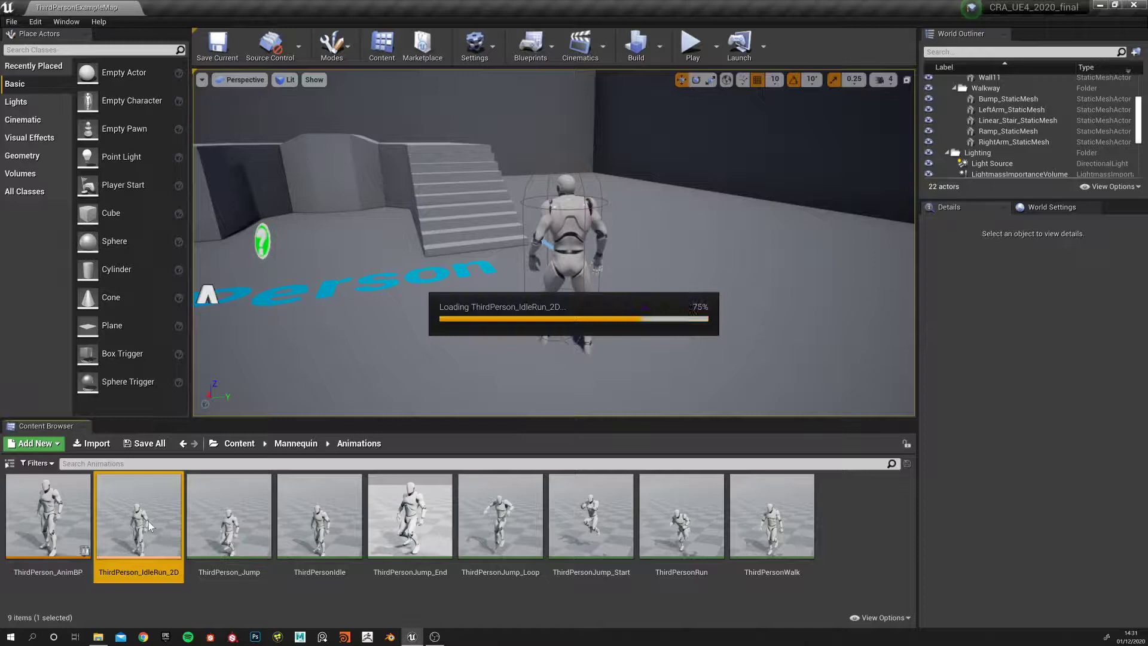
left_click_drag(579, 499, 252, 500)
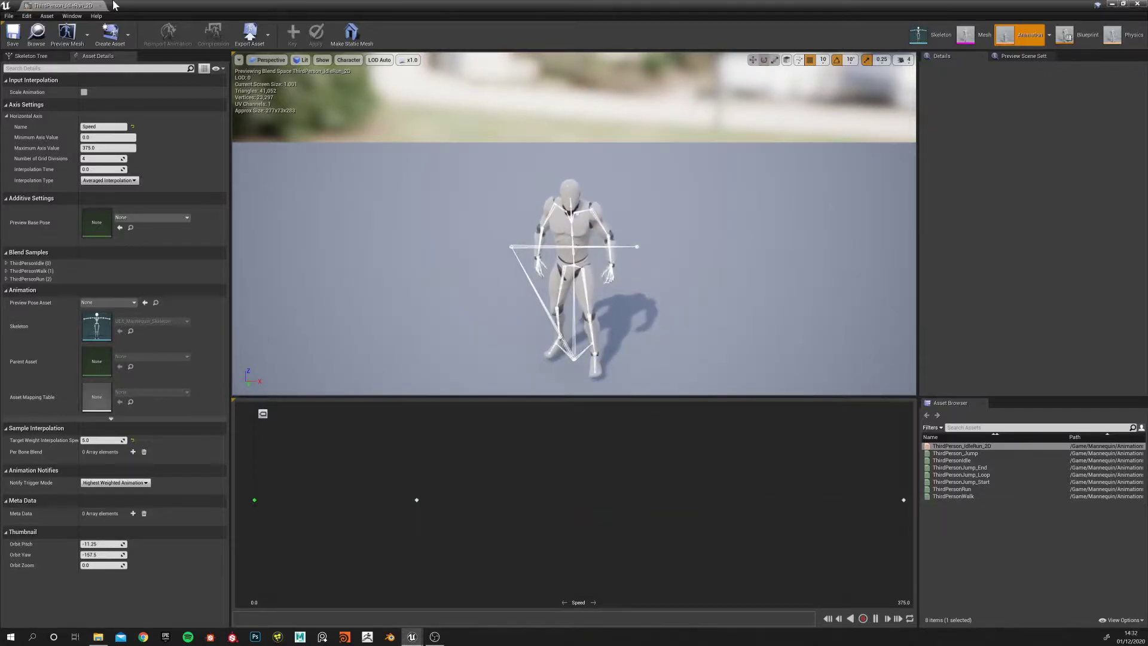
left_click(90, 7)
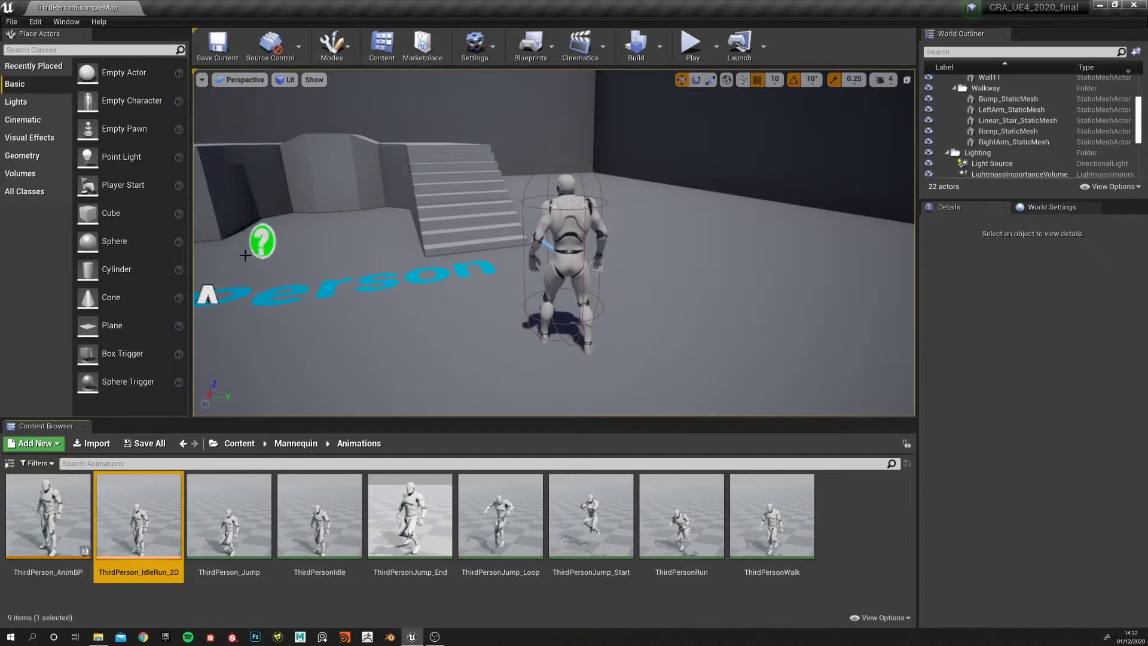
Step: Open the ThirdPerson_AnimBP animation blueprint and examine its AnimGraph, Event Graph, JumpStart to JumpLoop rule and Speed variable
left_click(69, 556)
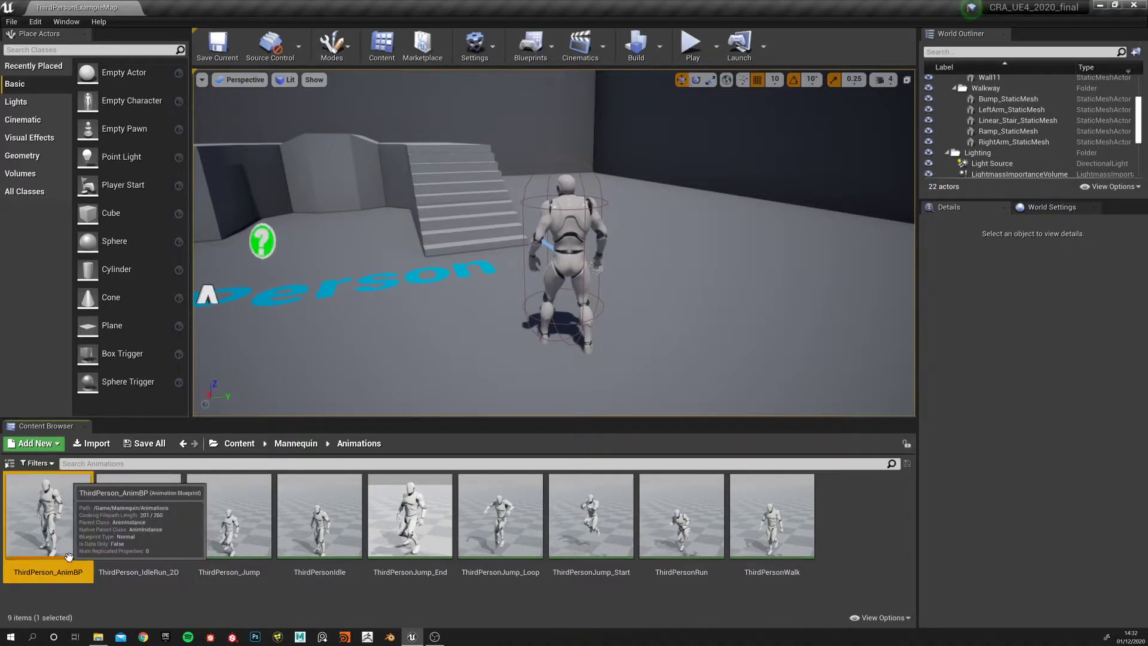
double_click(54, 513)
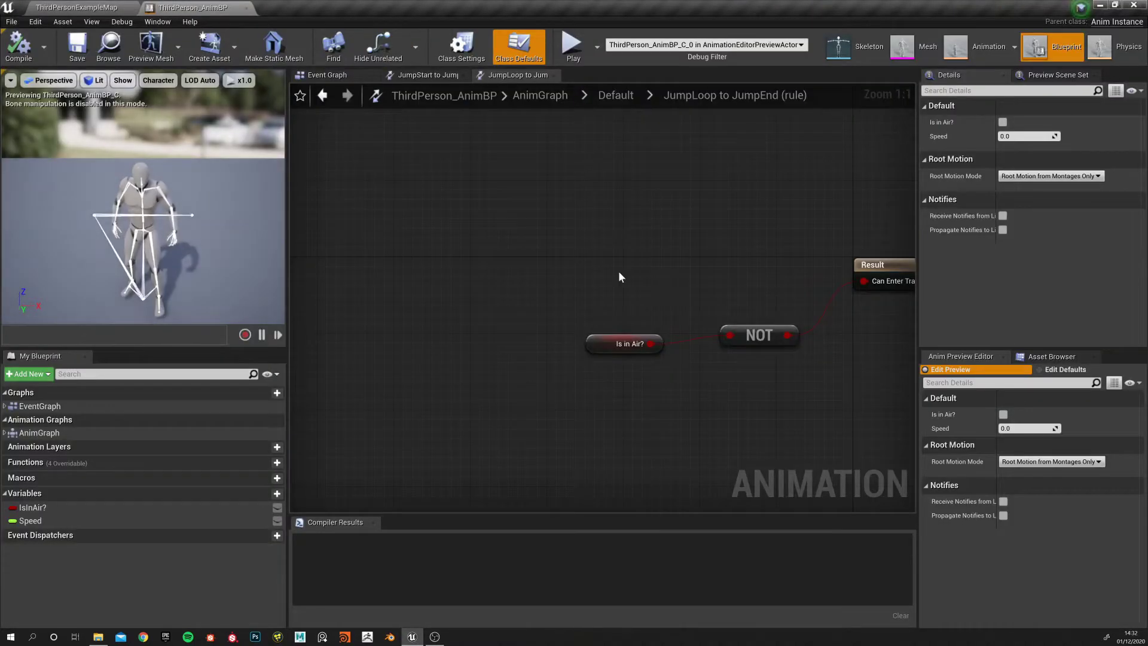
scroll(629, 289, "down", 2)
left_click(543, 96)
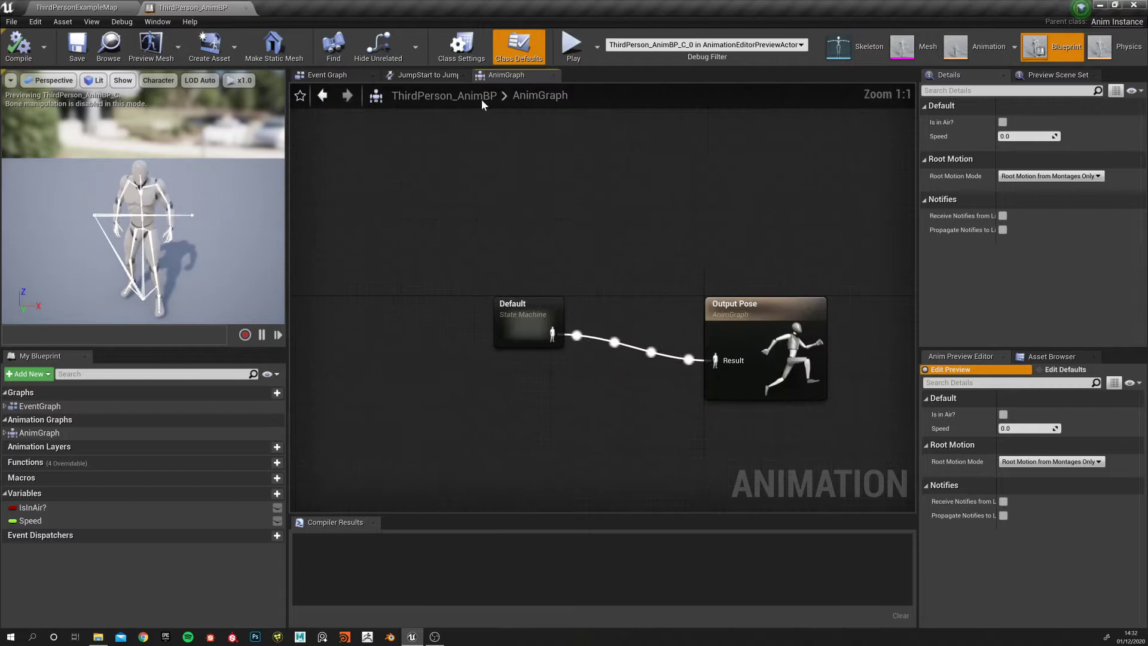
left_click(428, 75)
left_click(333, 78)
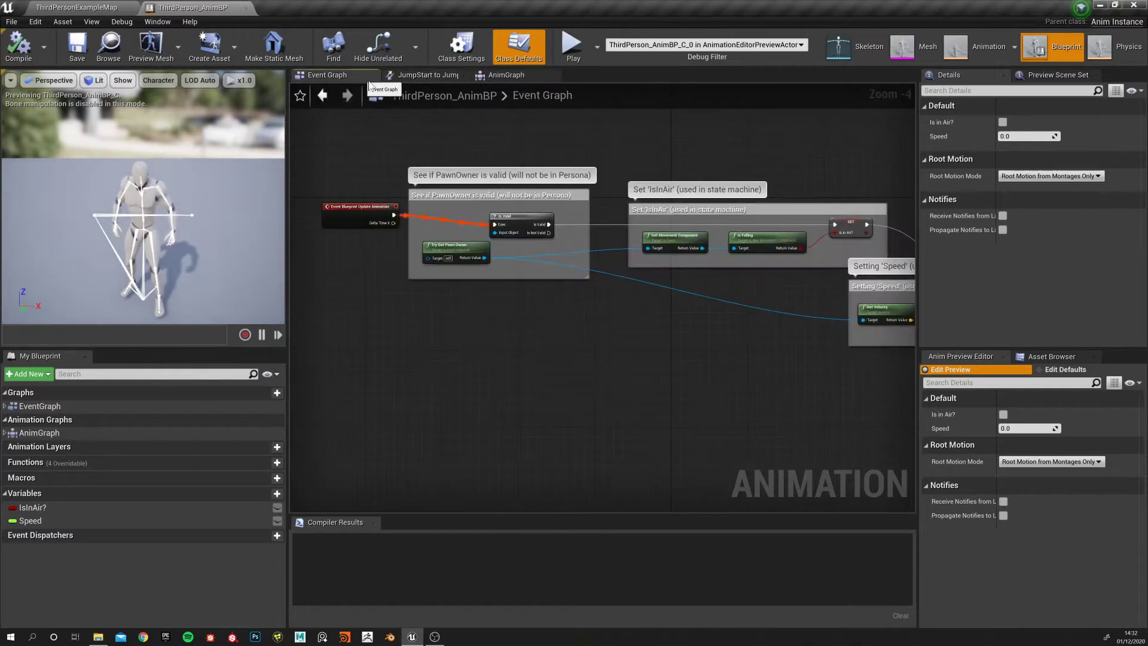
scroll(543, 275, "down", 5)
left_click(506, 75)
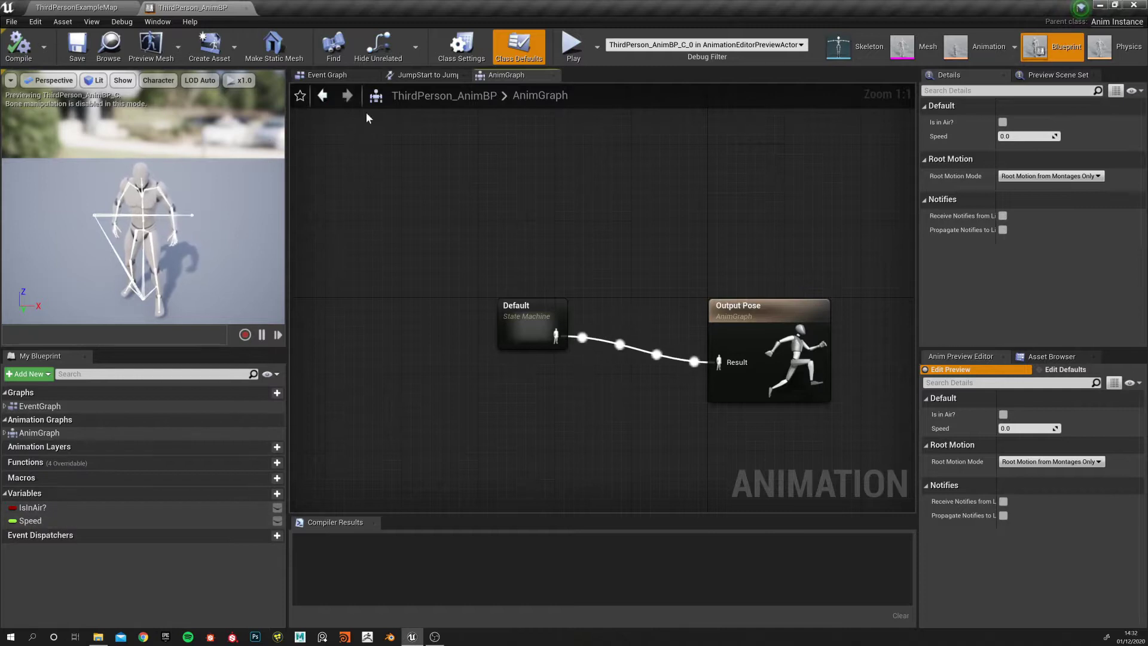
left_click(422, 73)
left_click(31, 522)
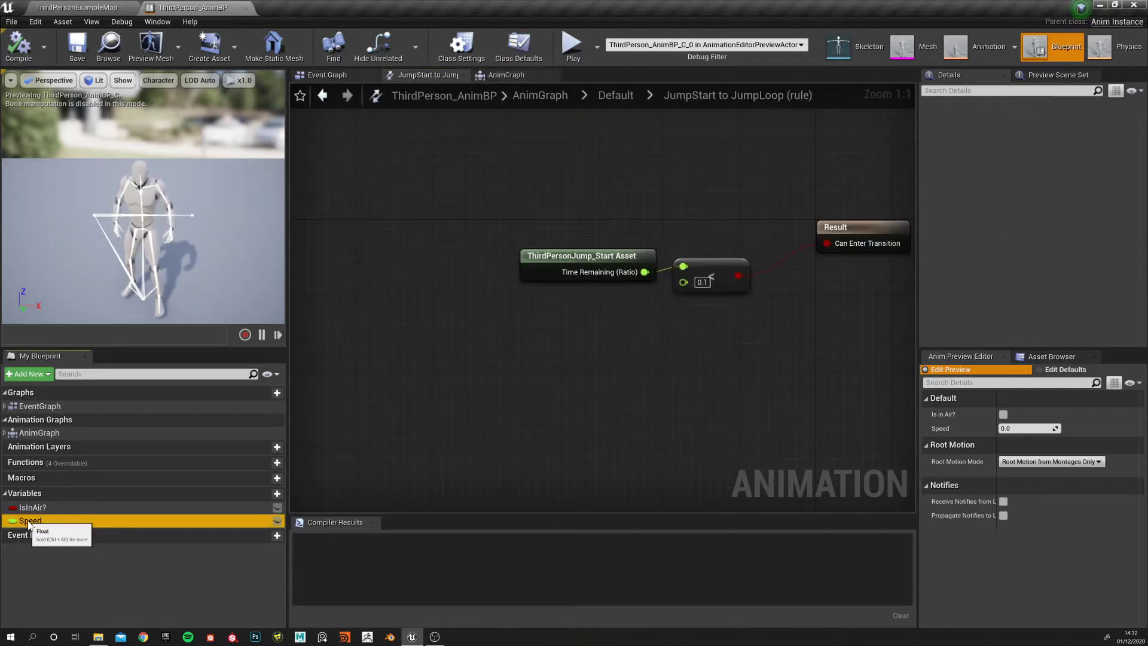
Step: Examine the AnimGraph's Default state machine, comparing it with the JumpStart to JumpLoop rule and the Event Graph
left_click(502, 75)
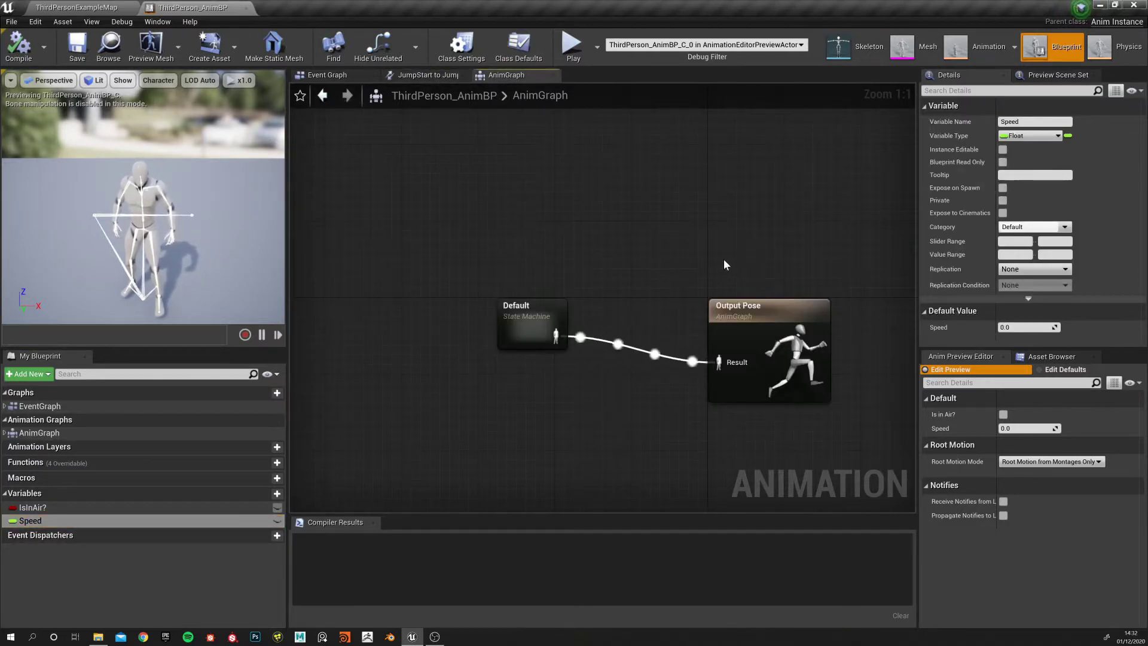
left_click(754, 335)
left_click(533, 322)
double_click(534, 316)
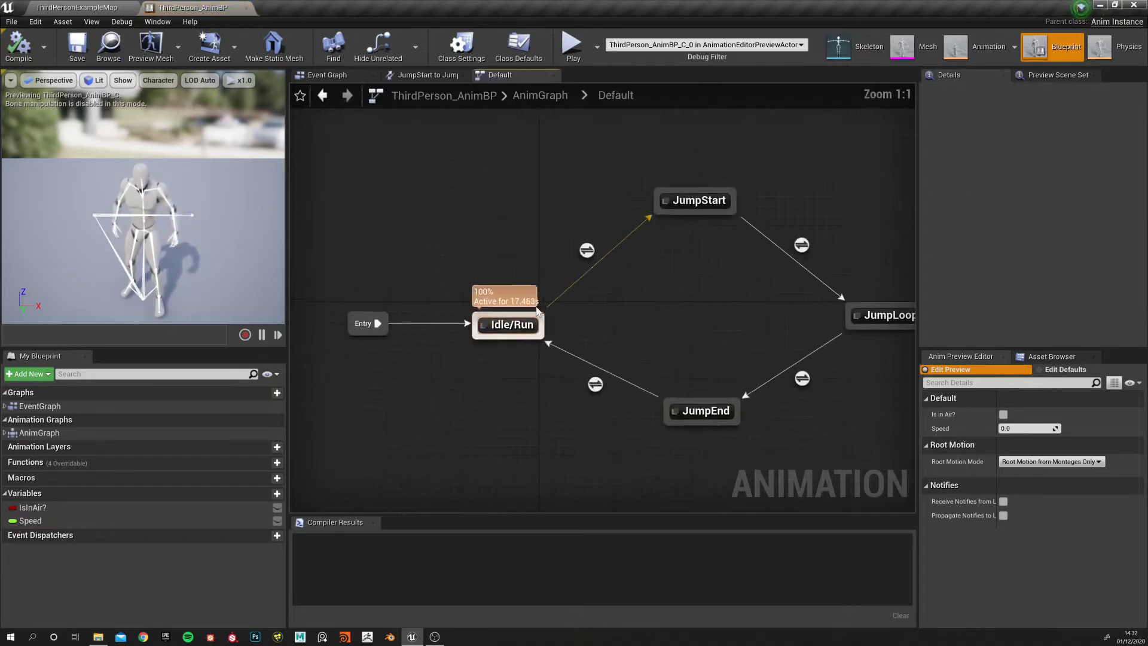
left_click(432, 77)
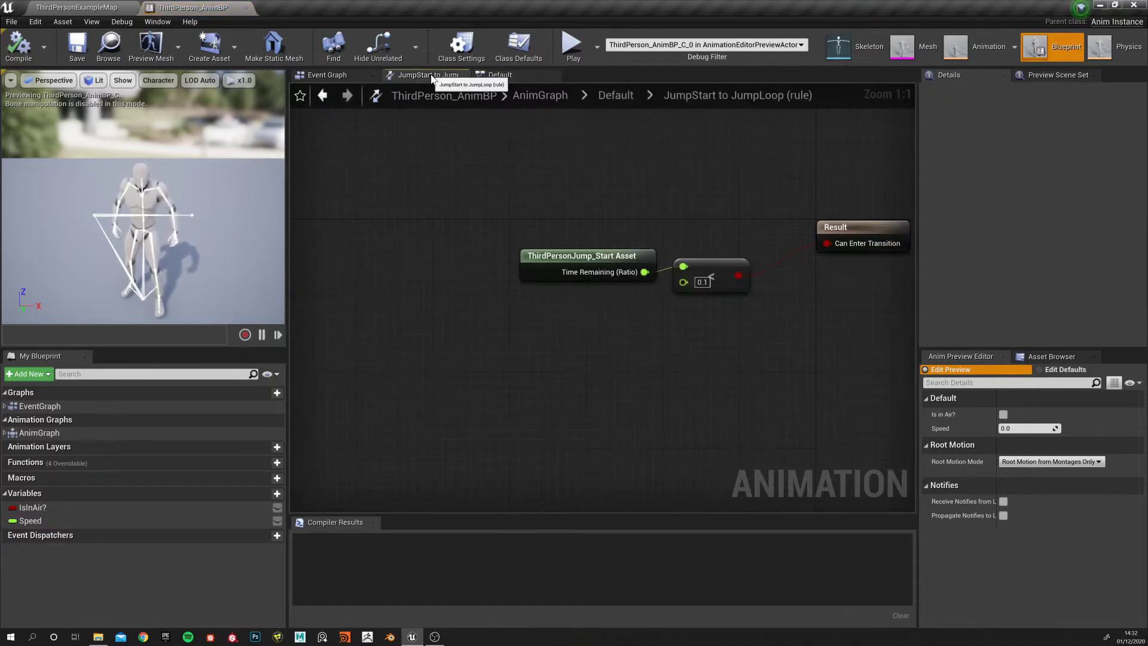
left_click(117, 6)
left_click(236, 9)
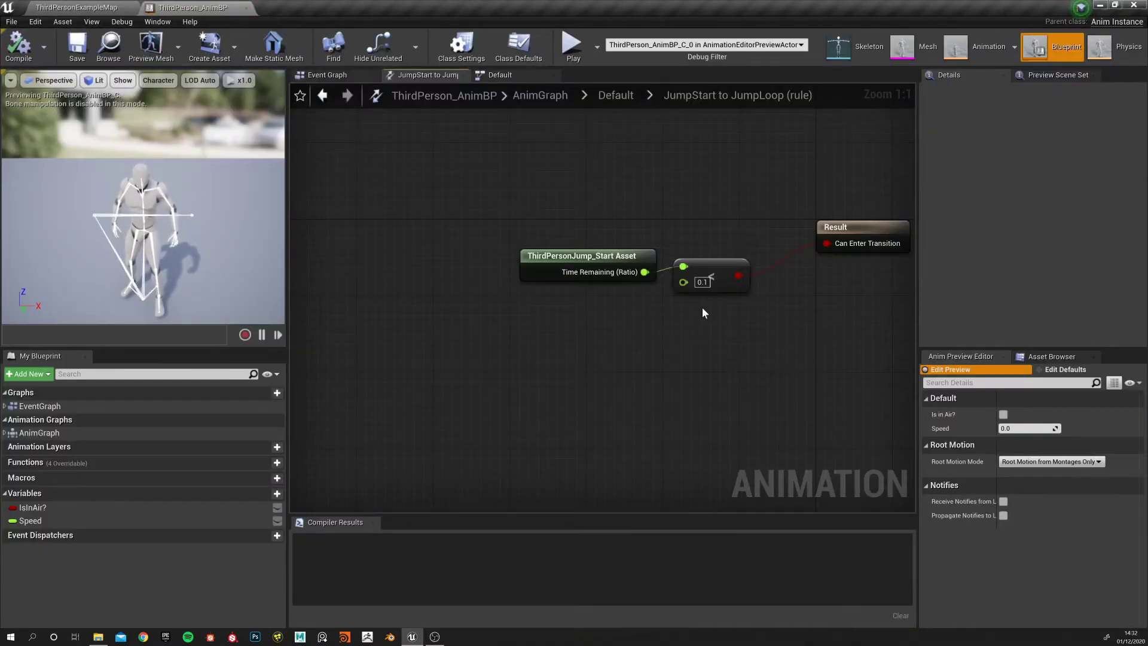
left_click(496, 76)
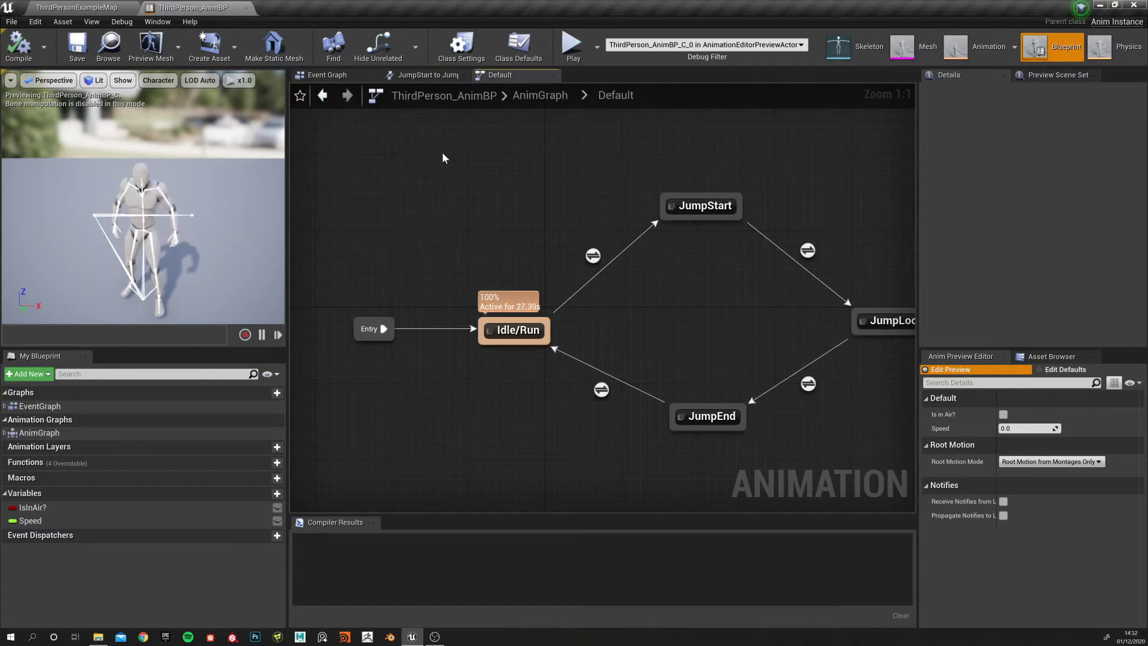
left_click(331, 76)
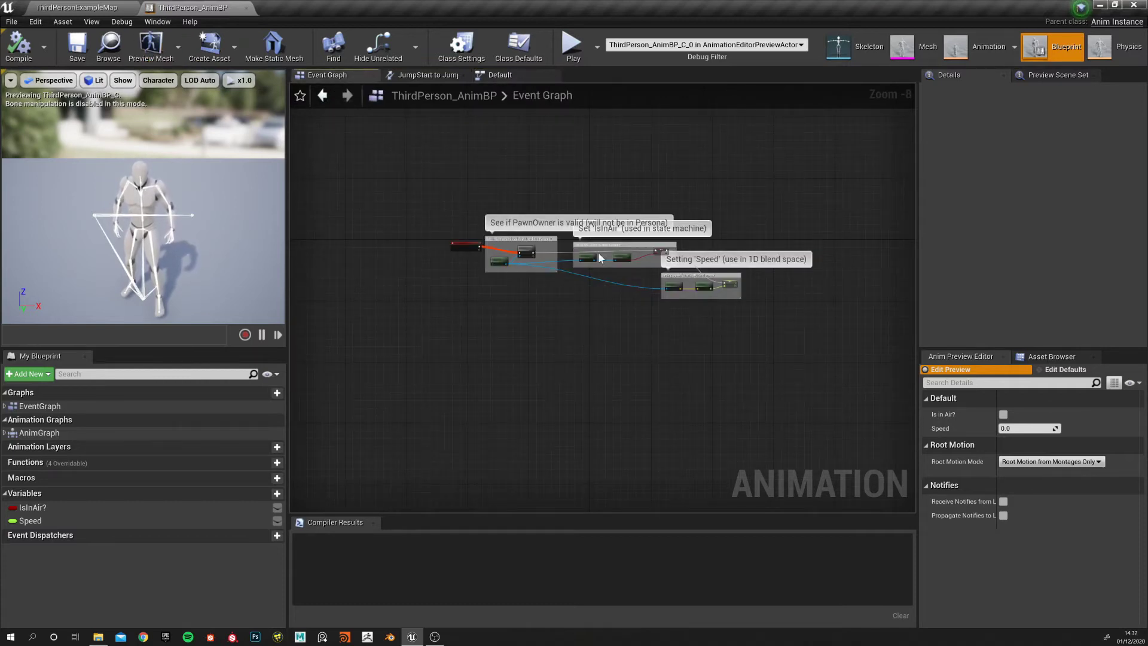